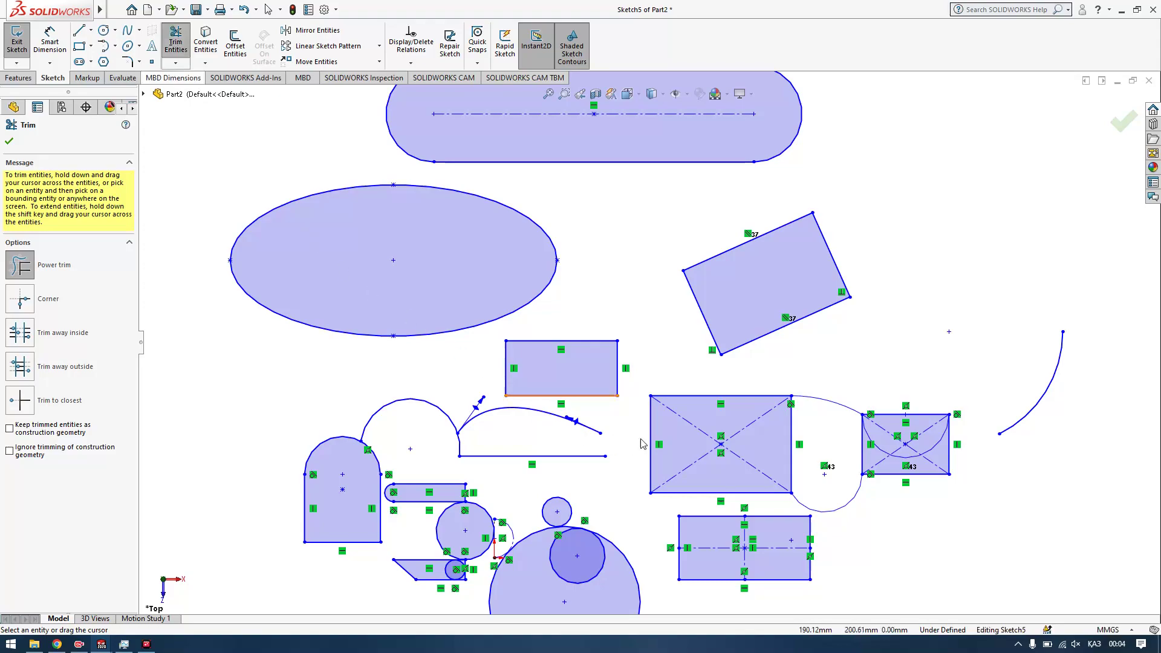
Step: Power-trim the left side of the tilted rectangle, plus the diagonals, shared sides and inner arc of the two connected rectangles
scroll(906, 472, "down", 3)
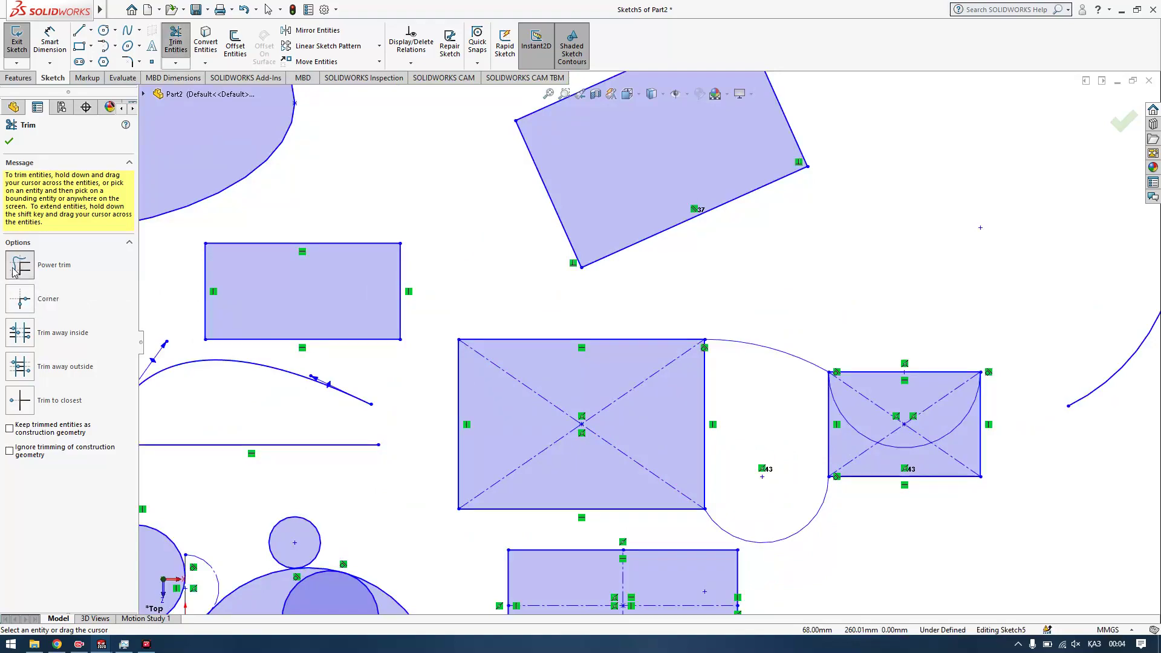
left_click(20, 299)
left_click(23, 221)
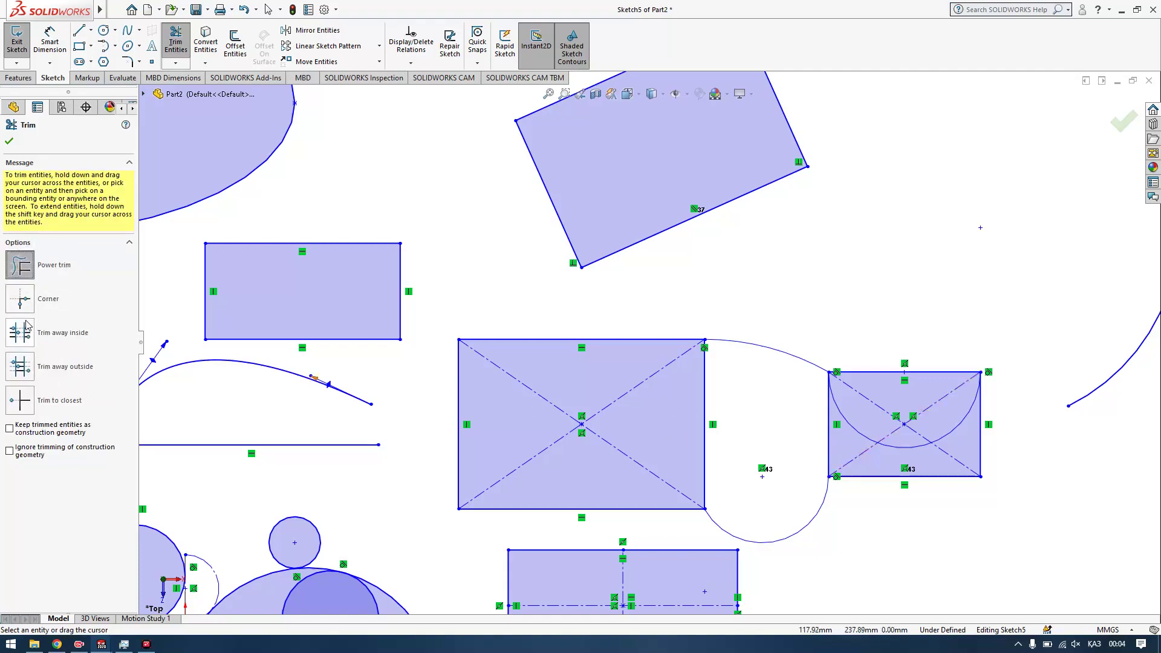
left_click_drag(626, 225, 447, 239)
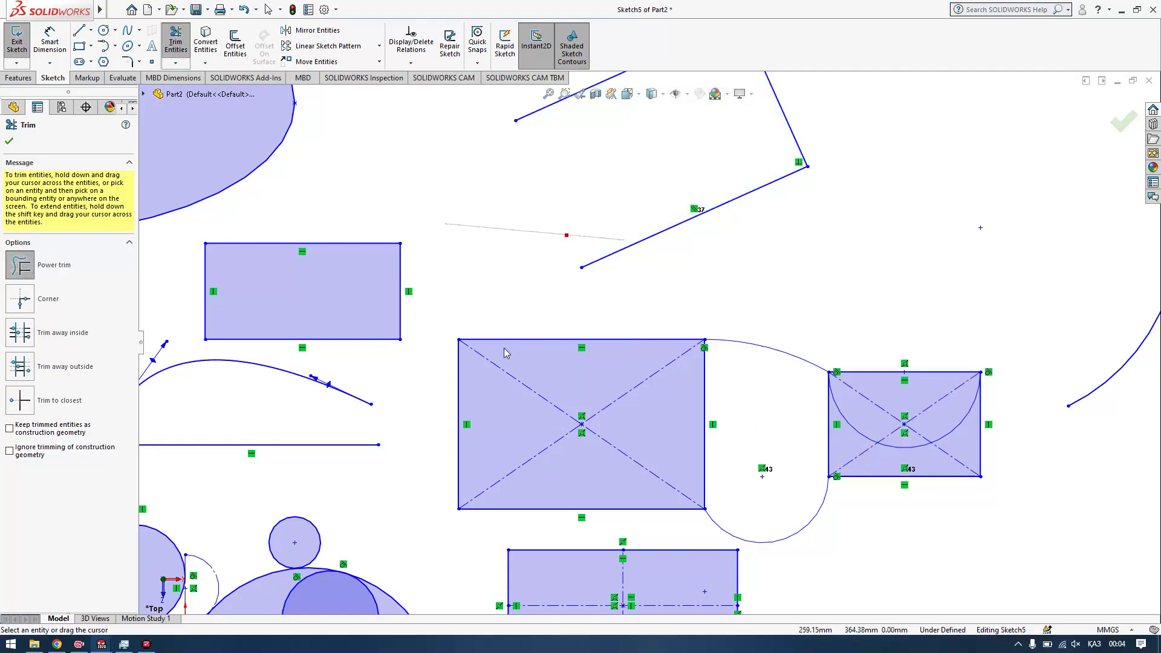
mouse_move(535, 400)
left_mouse_down()
mouse_move(580, 450)
mouse_move(716, 433)
mouse_move(641, 402)
mouse_move(792, 439)
mouse_move(837, 443)
mouse_move(844, 431)
mouse_move(884, 452)
mouse_move(848, 434)
left_mouse_up()
mouse_move(927, 445)
left_mouse_down()
mouse_move(949, 431)
mouse_move(916, 409)
mouse_move(850, 417)
left_mouse_up()
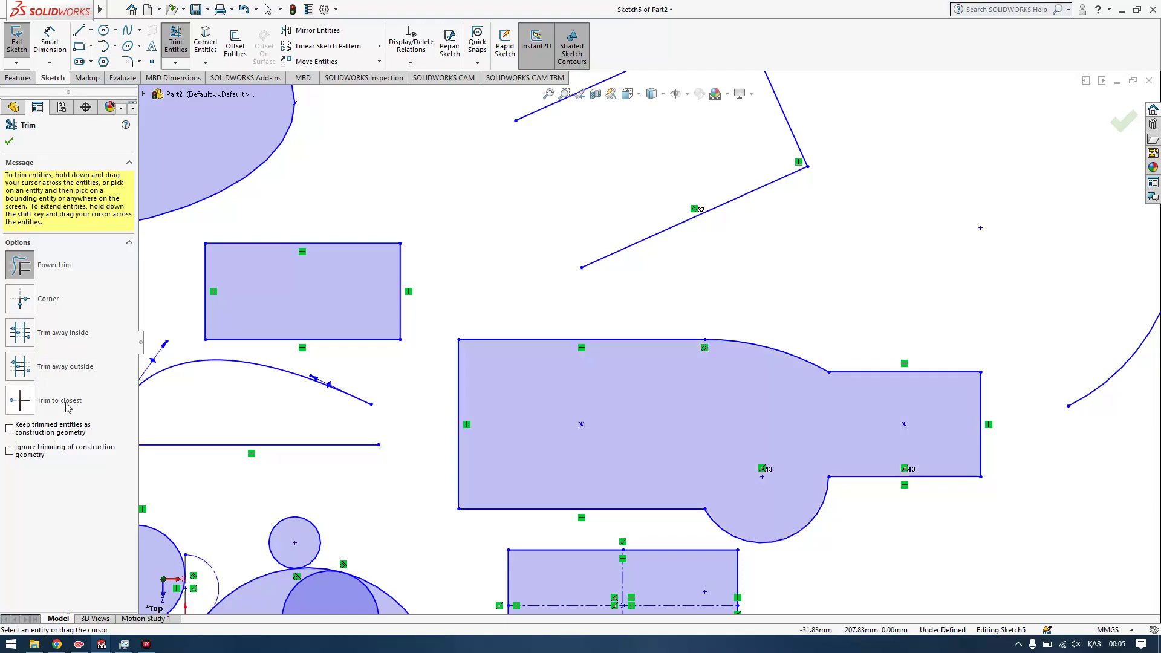
Step: With Trim to closest, remove the lower-right quarter of the medium circle, the small circle's upper-right quarter and its adjoining corner segments
left_click(20, 400)
scroll(648, 400, "up", 5)
scroll(473, 430, "down", 8)
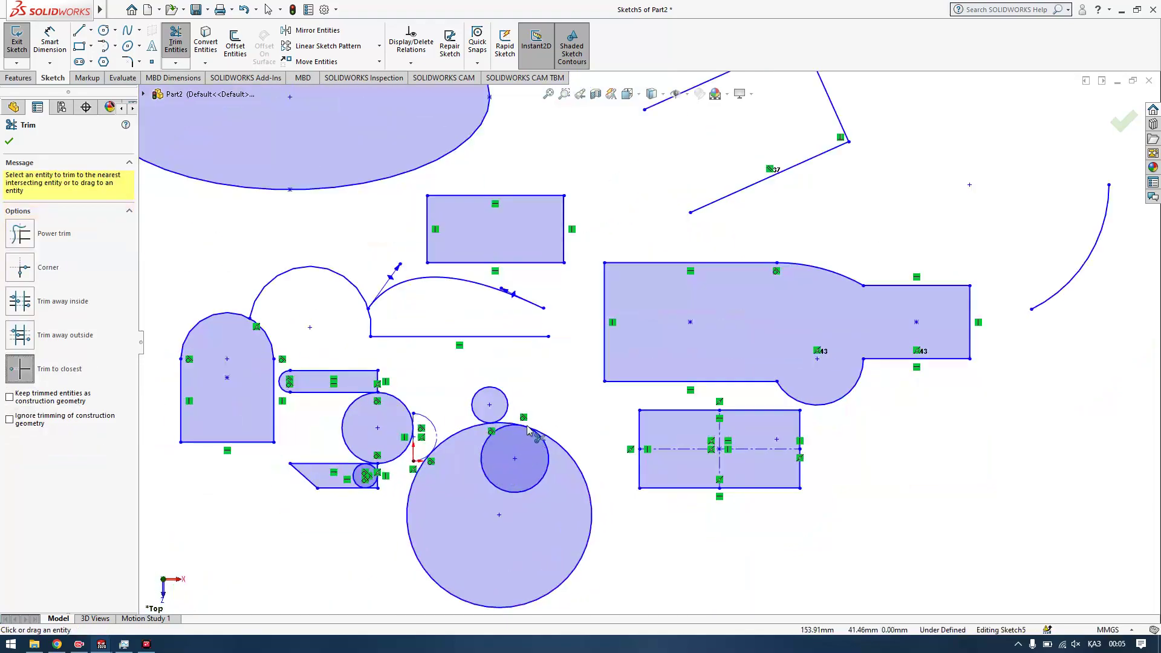
left_click(476, 433)
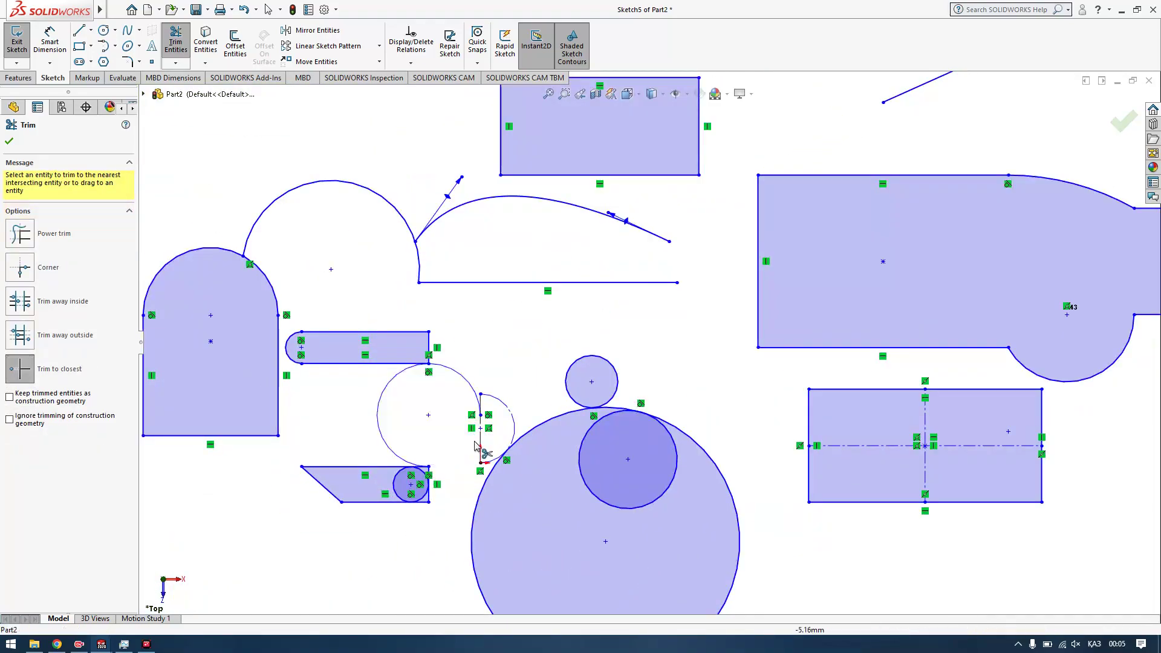
scroll(436, 500, "down", 6)
scroll(491, 399, "down", 2)
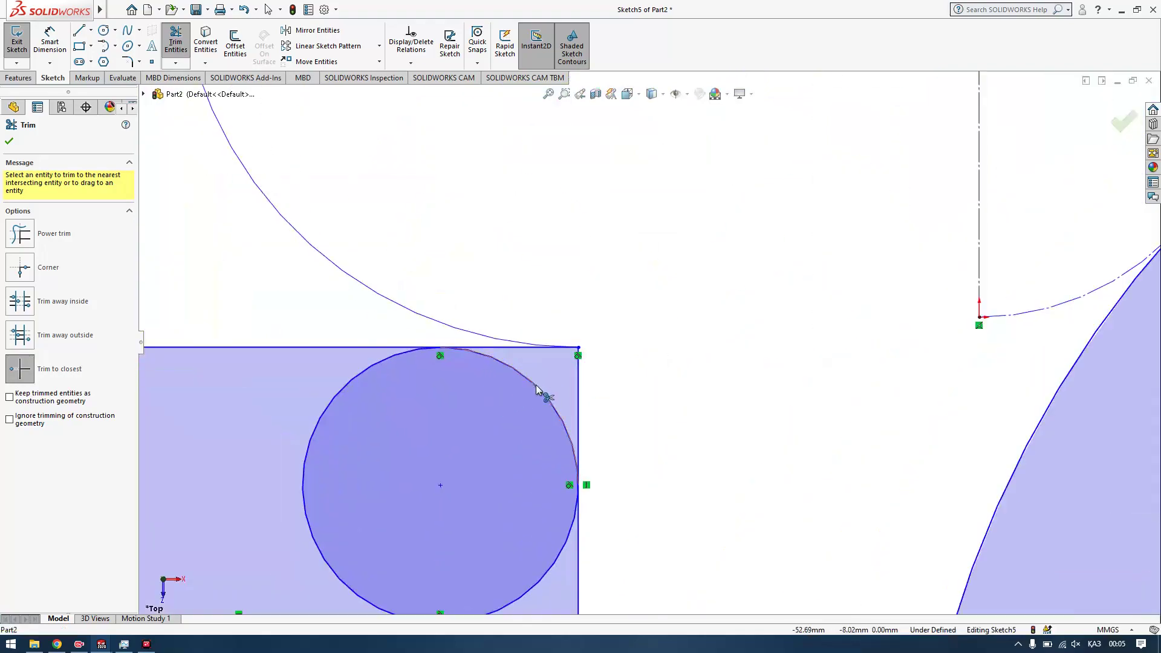
left_click(540, 389)
left_click(514, 349)
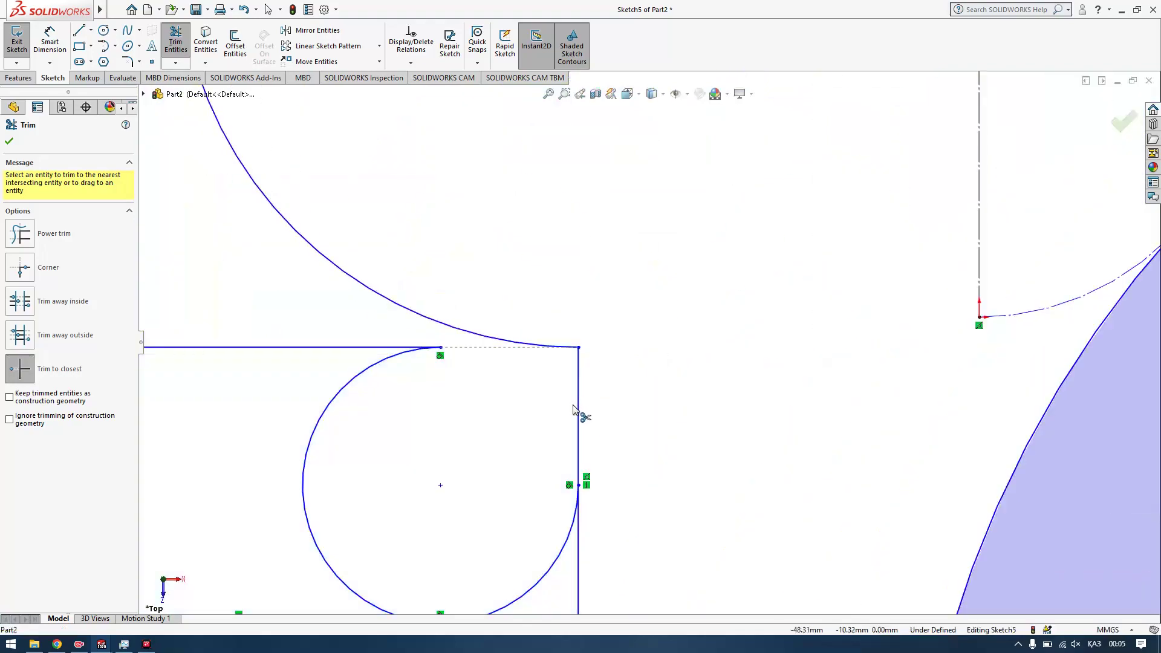
left_click(578, 421)
scroll(581, 415, "up", 5)
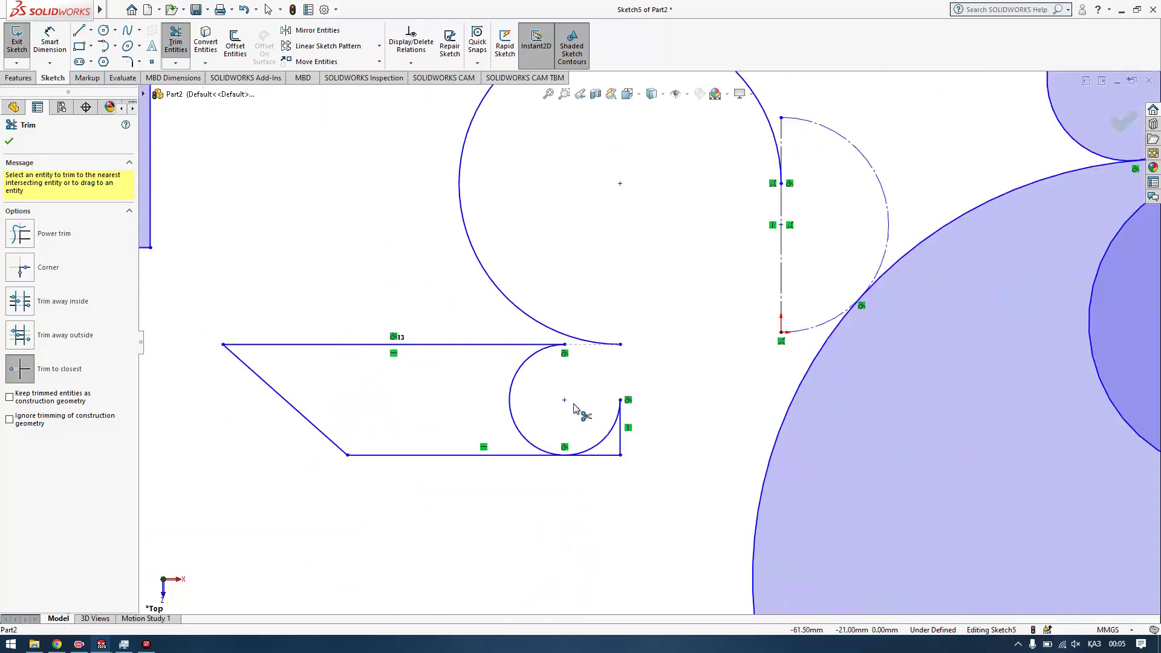
left_click(7, 144)
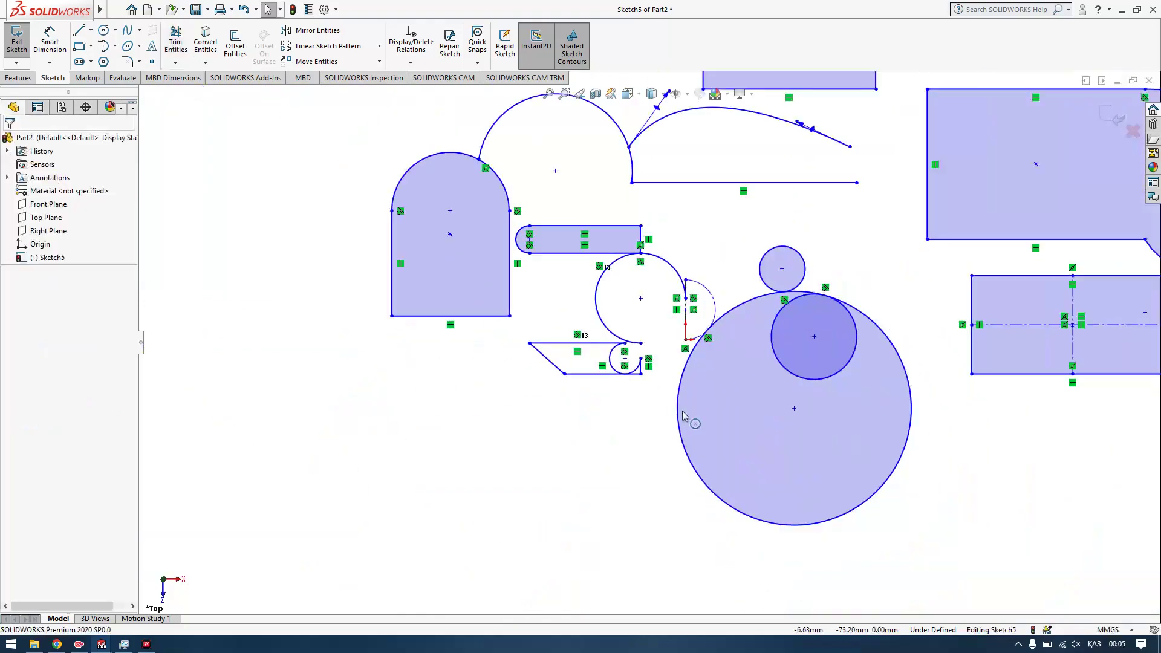
Step: Try offsetting the large ellipse 10 mm inward with a dimension, and undo the offset
scroll(643, 407, "up", 5)
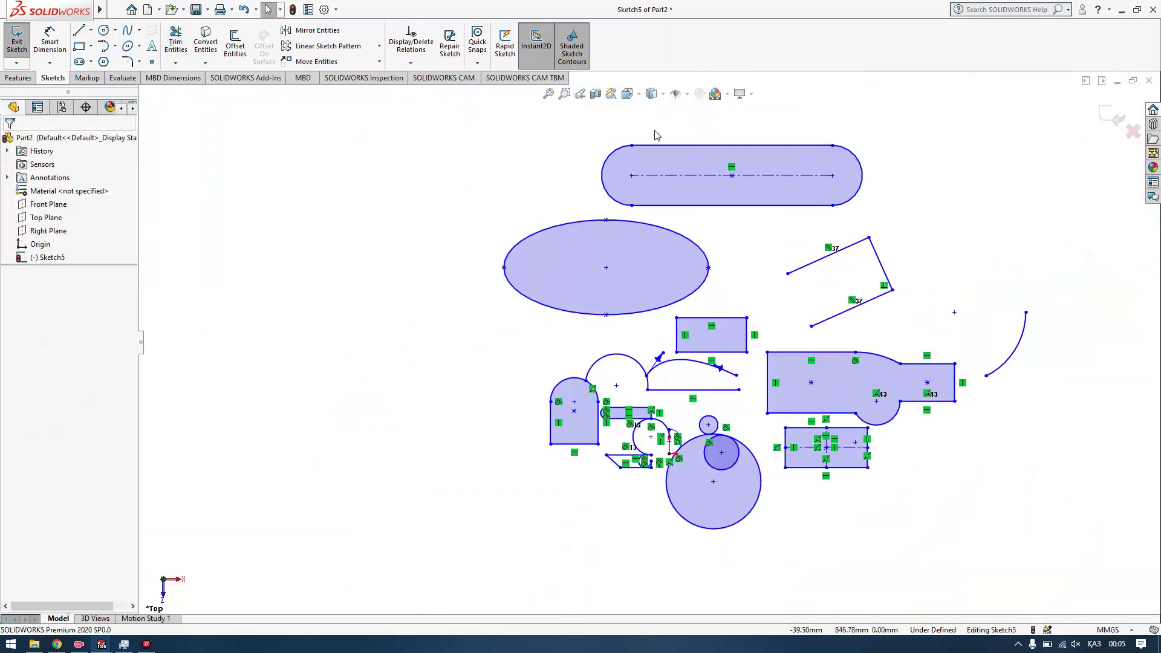
scroll(662, 269, "down", 4)
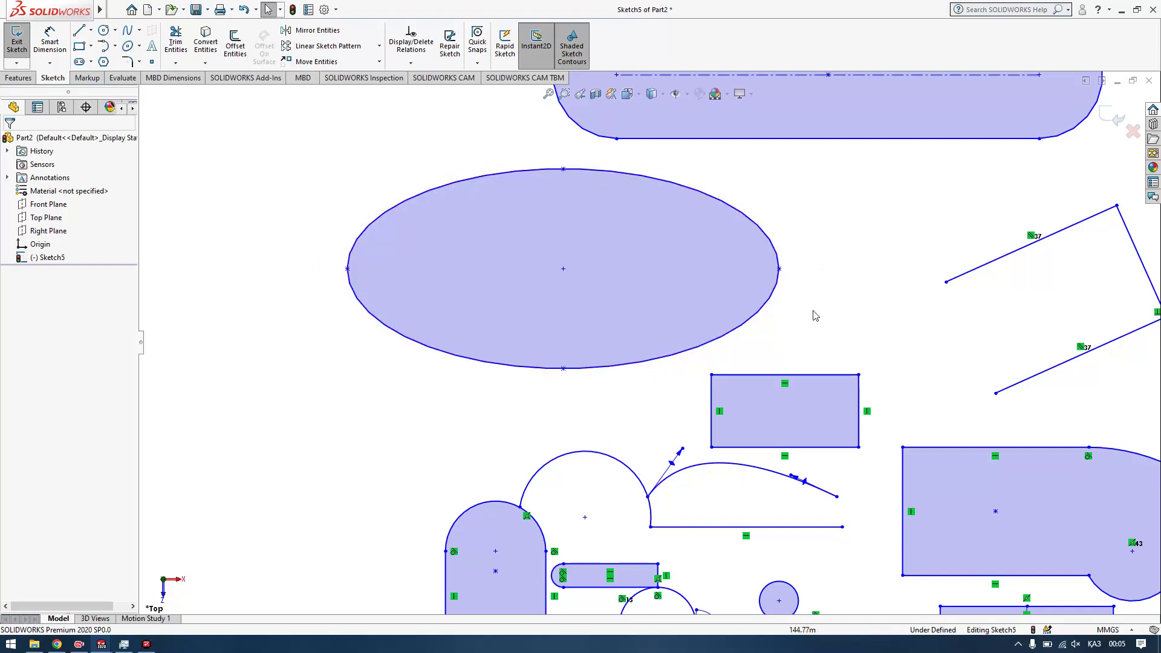
left_click(234, 43)
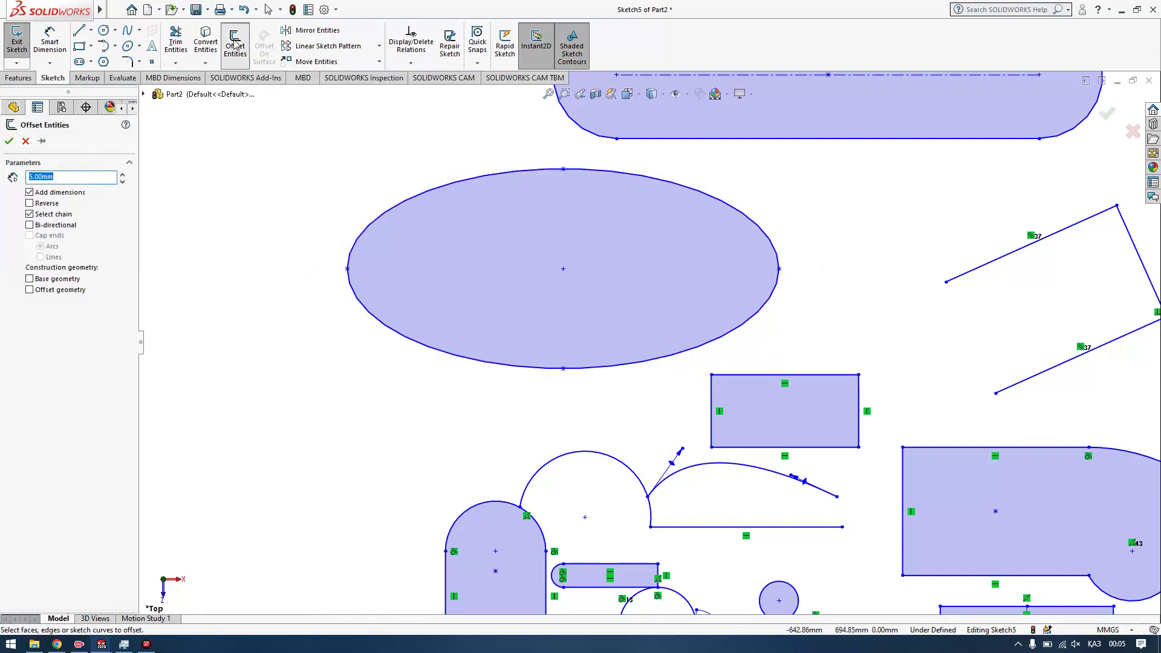
left_click(71, 178)
left_click(51, 176)
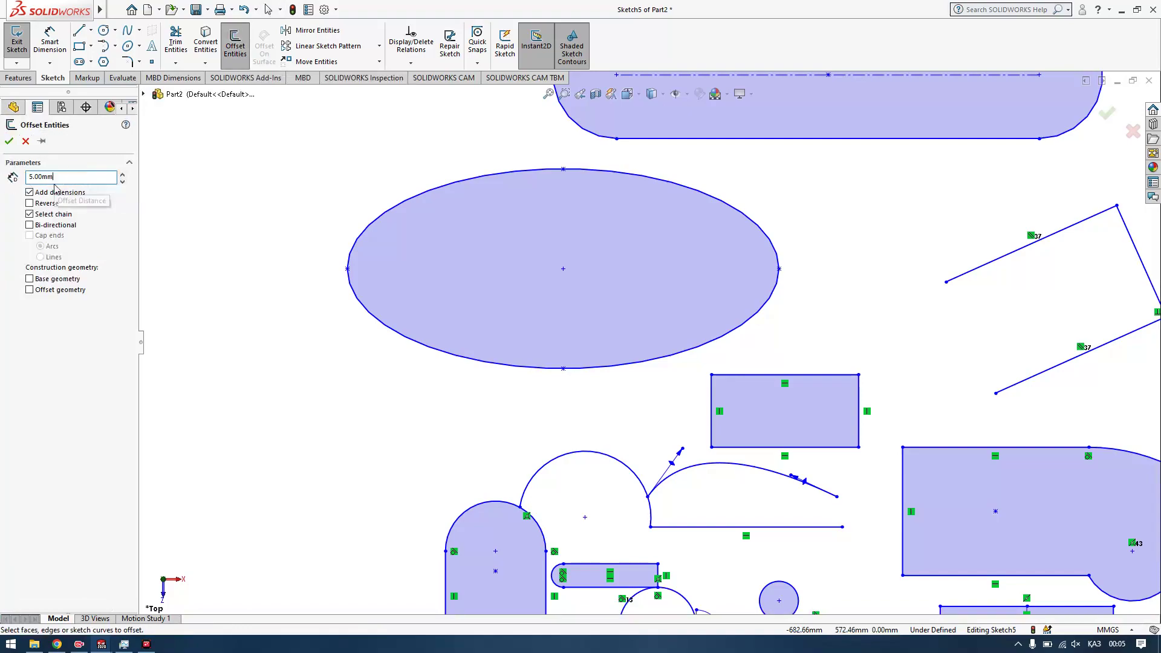
left_click(55, 181)
key("BackSpace")
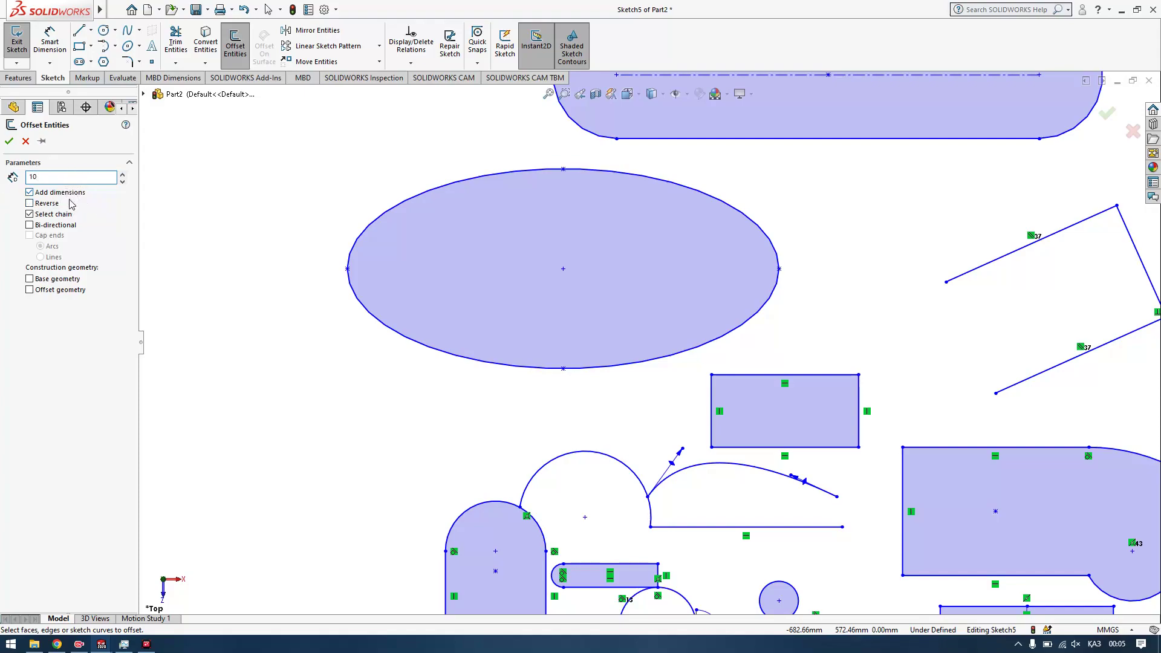
left_click(406, 235)
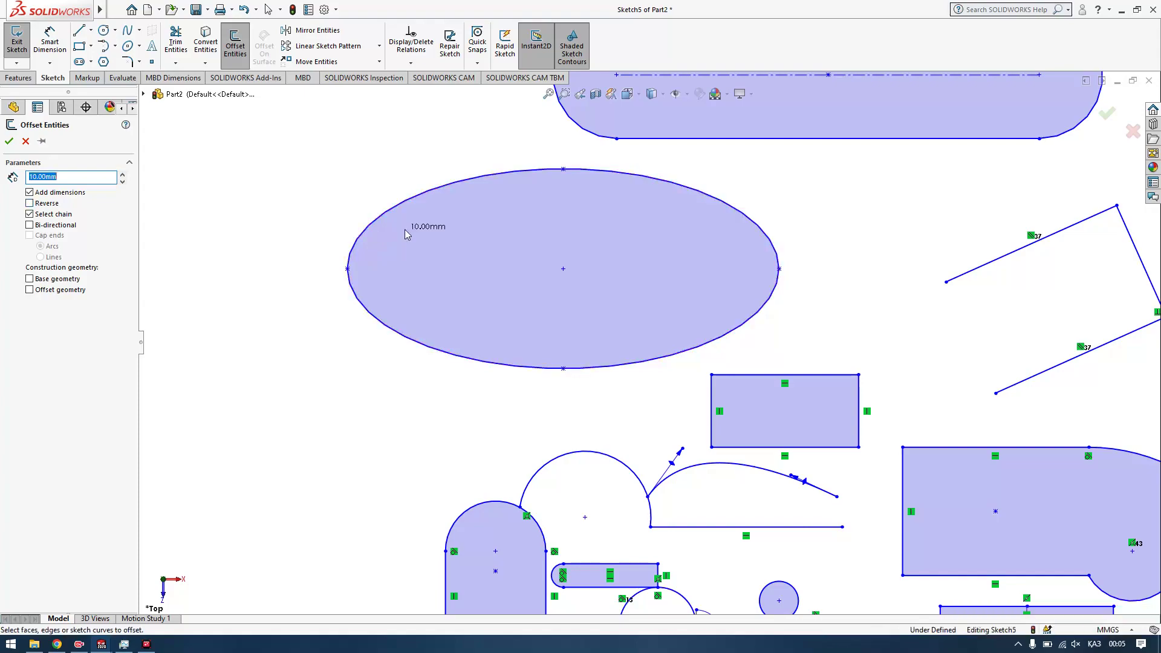
left_click(388, 222)
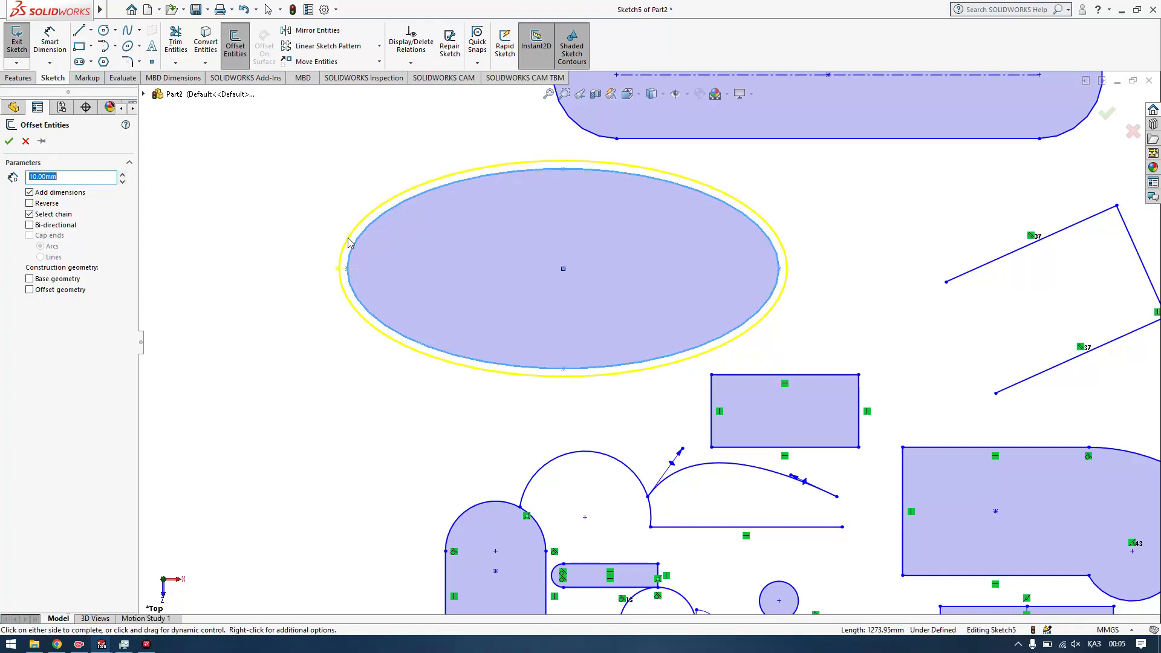
left_click(356, 270)
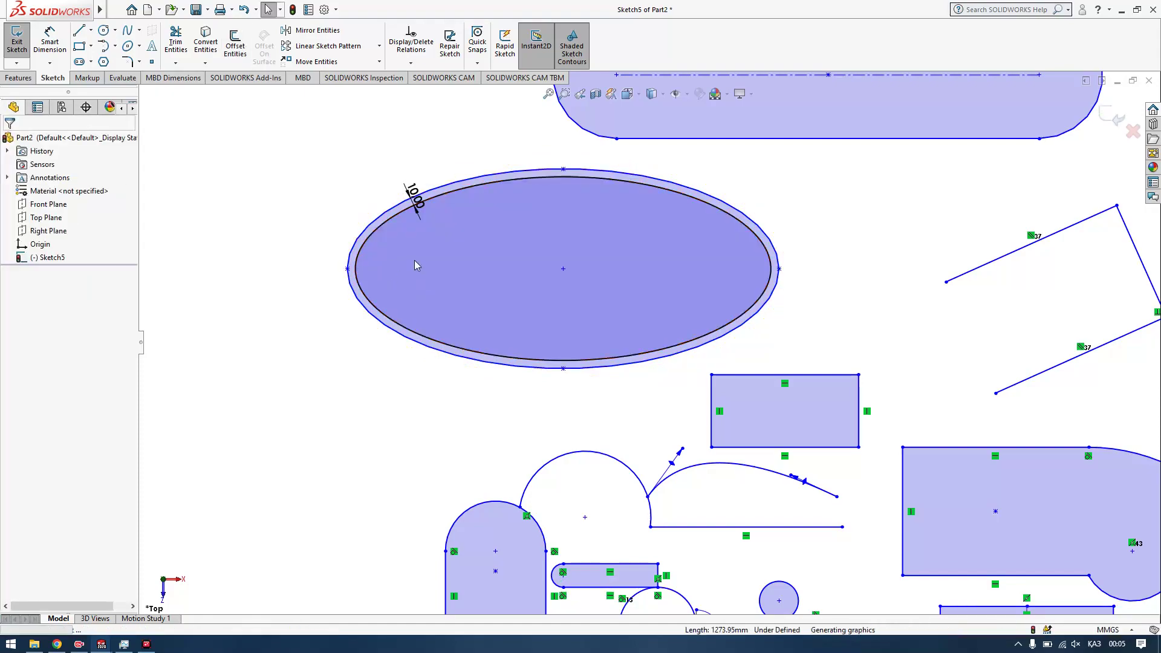
key("ctrl+z")
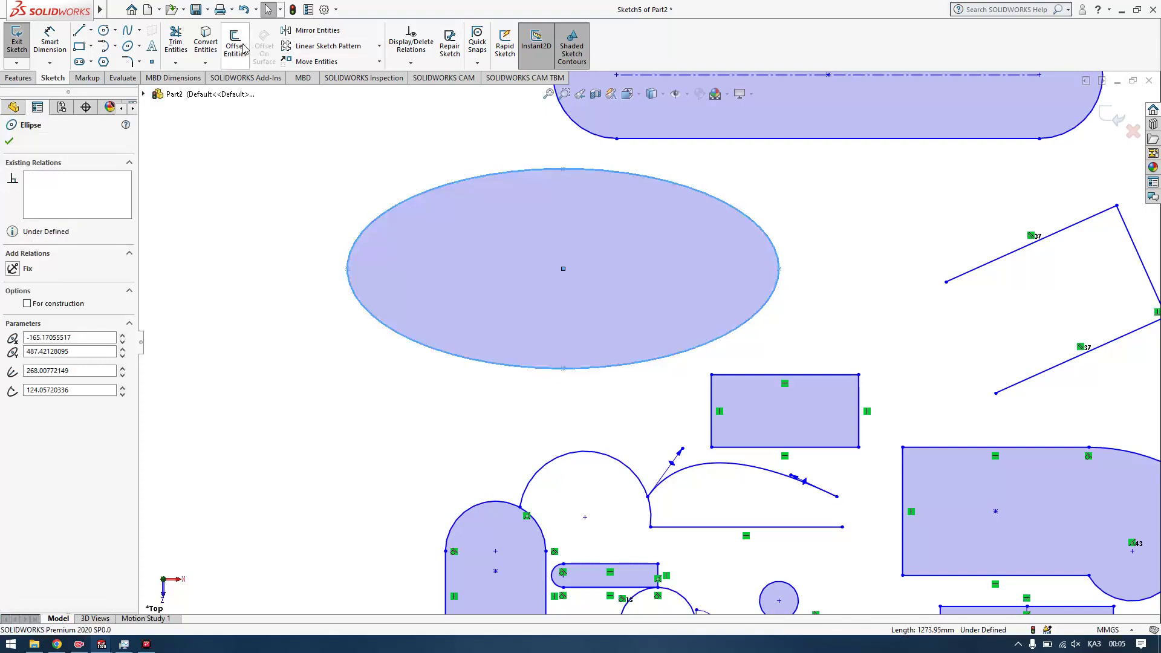
Step: Start a new offset of the ellipse and compare its outward and inward previews with the Reverse option
left_click(242, 48)
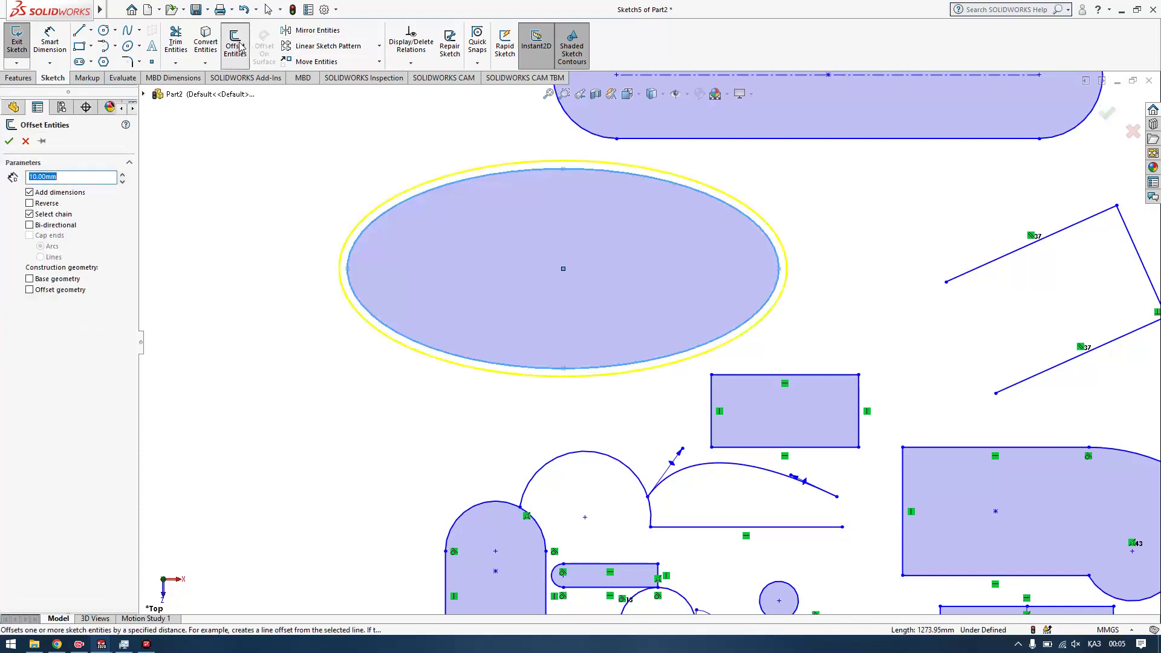
left_click(30, 205)
left_click(33, 205)
left_click(33, 206)
left_click(33, 205)
left_click(34, 205)
left_click(33, 205)
left_click(33, 205)
left_click(33, 205)
left_click(33, 205)
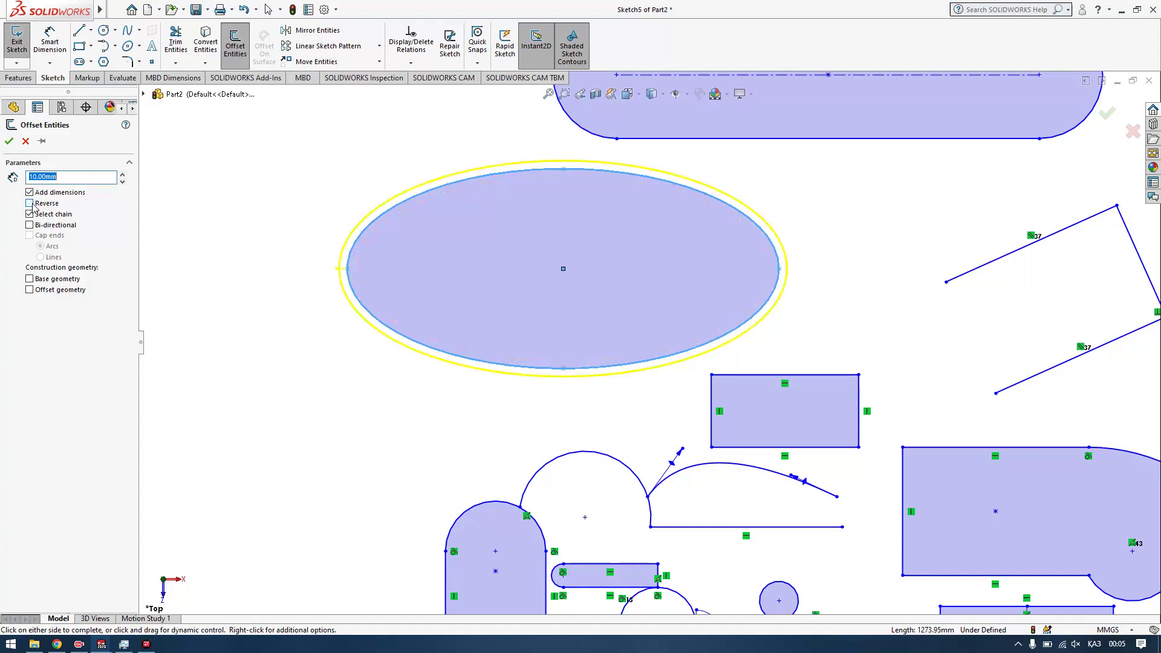
scroll(435, 229, "down", 2)
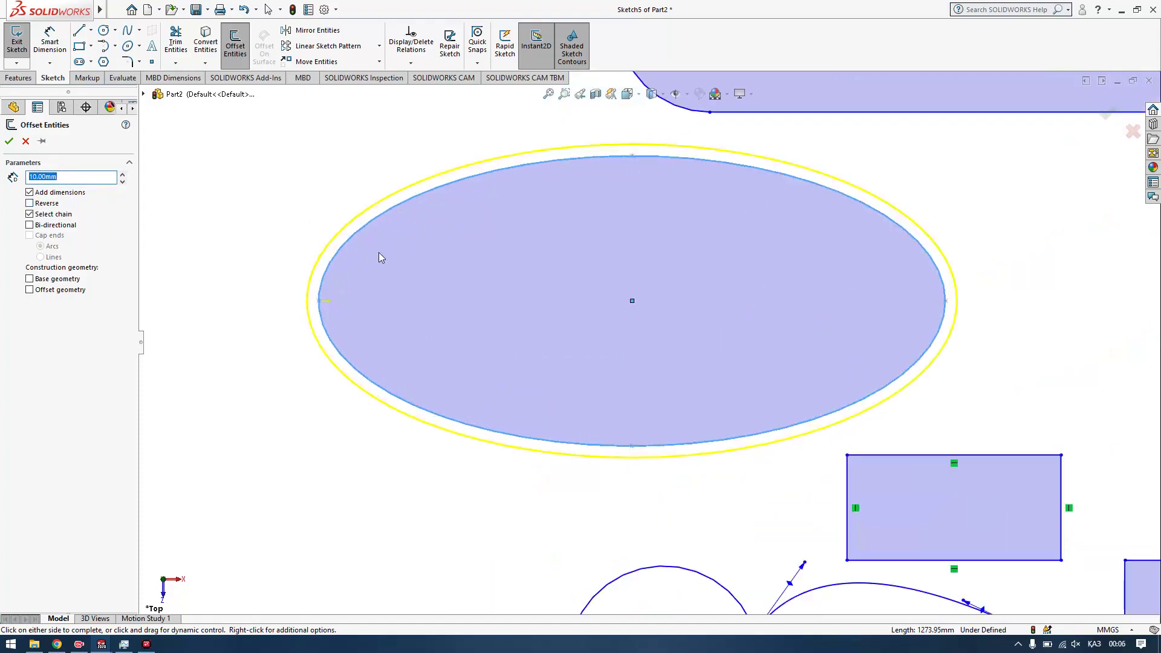
Step: Make the ellipse offset bi-directional, set its distance to 15 mm and create it
left_click(31, 225)
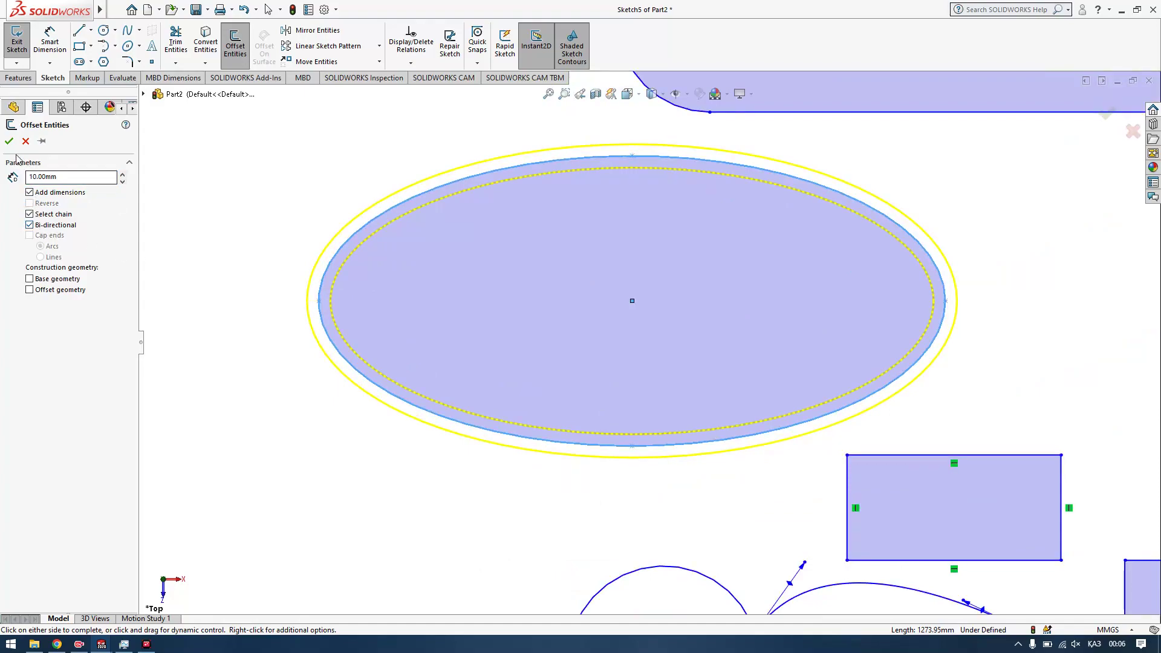
double_click(43, 176)
type("15")
key("Return")
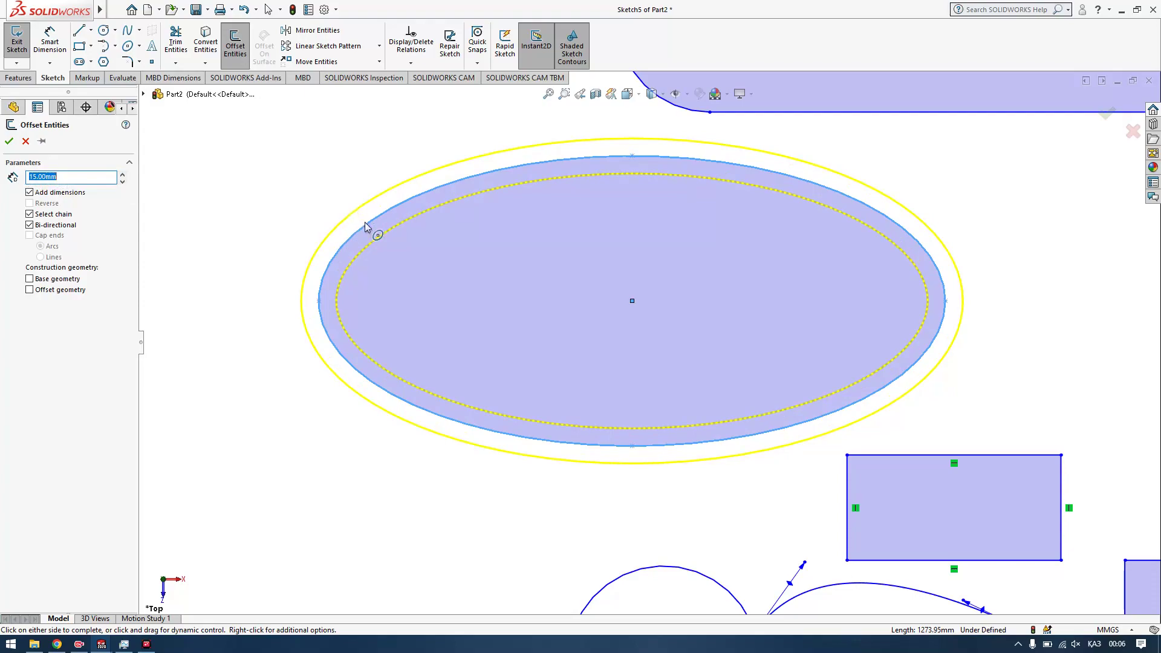
left_click(9, 142)
scroll(594, 293, "up", 5)
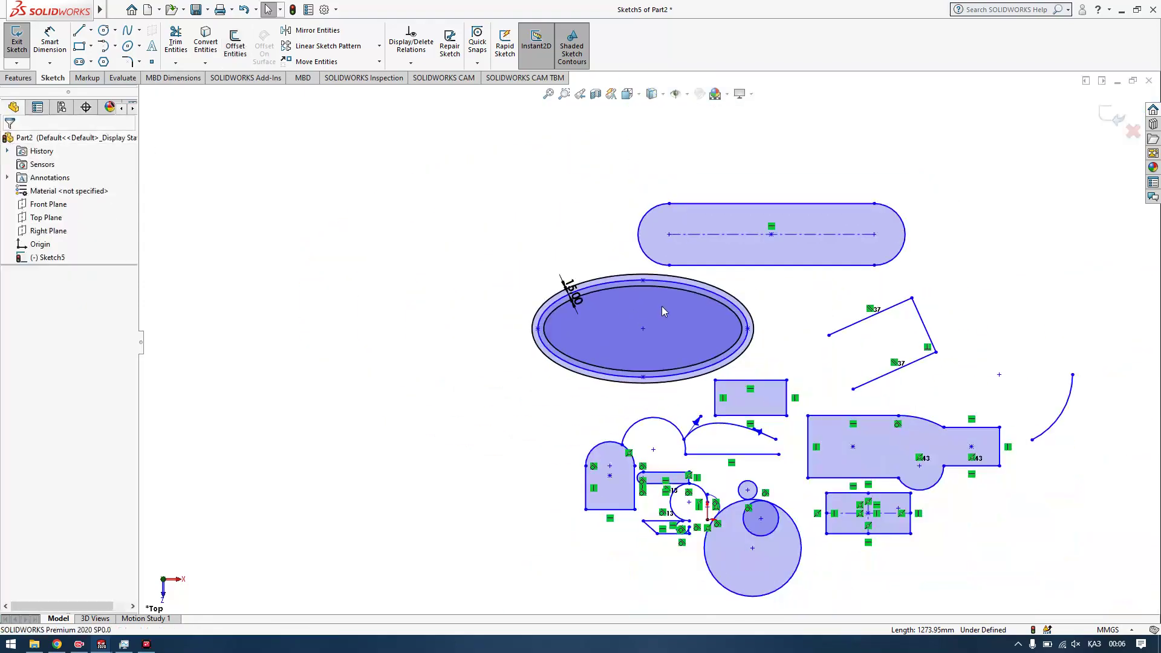
Step: Draw a diagonal line across all three ellipses, from beyond their upper-left edge to beyond their lower-right edge
scroll(698, 360, "down", 2)
scroll(672, 330, "down", 2)
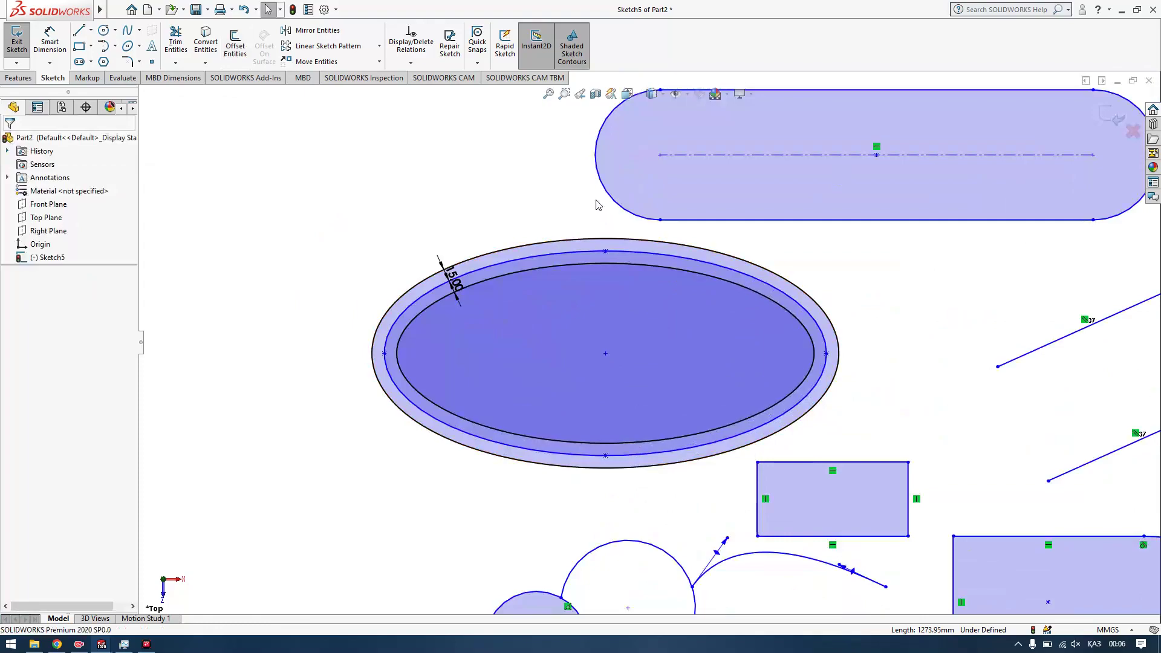
key("l")
left_click(468, 199)
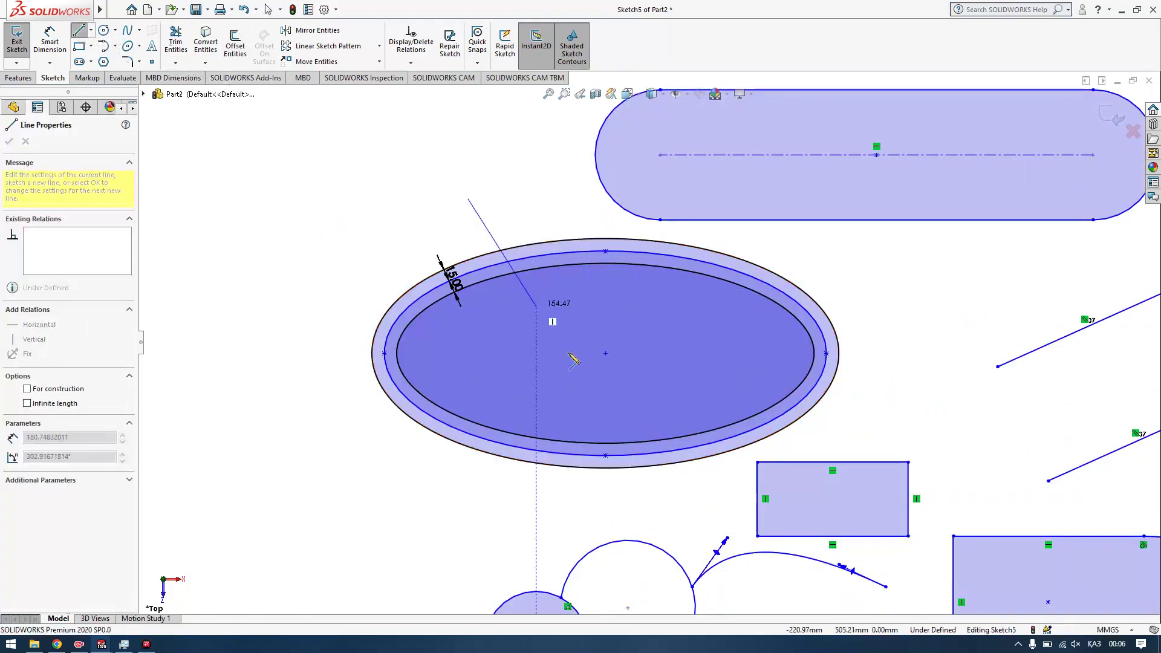
left_click(703, 493)
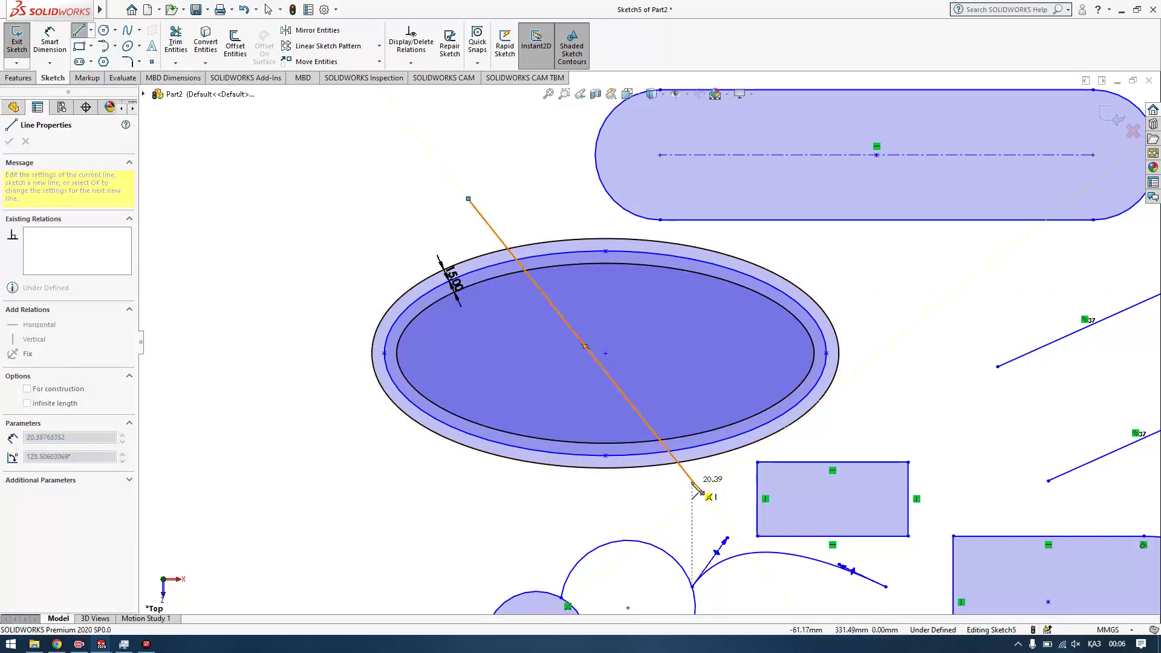
key("Escape")
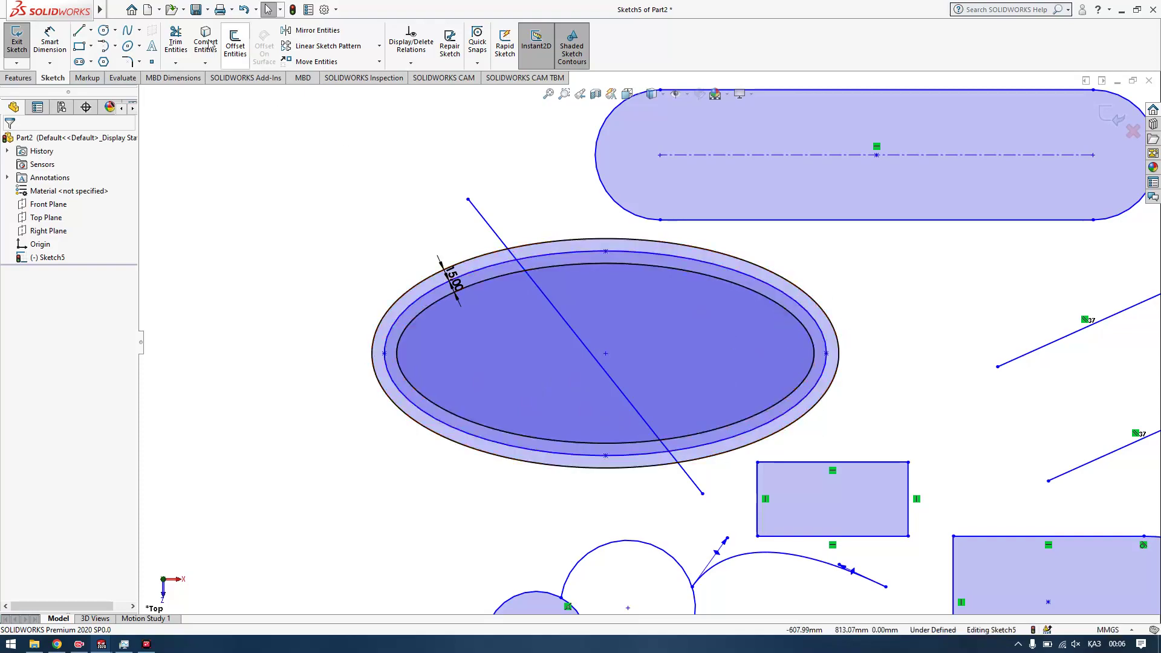
Step: Power-trim the three ellipses on the right side of the diagonal line, plus the line's outer ends and its middle portion
left_click(176, 41)
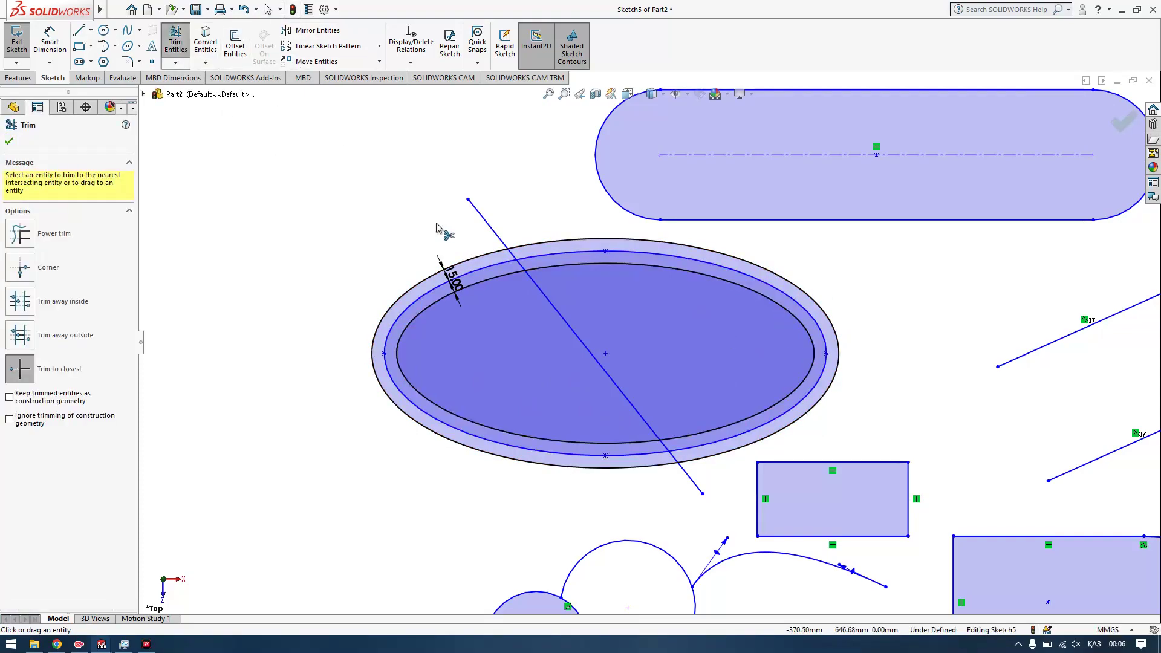
left_click(20, 233)
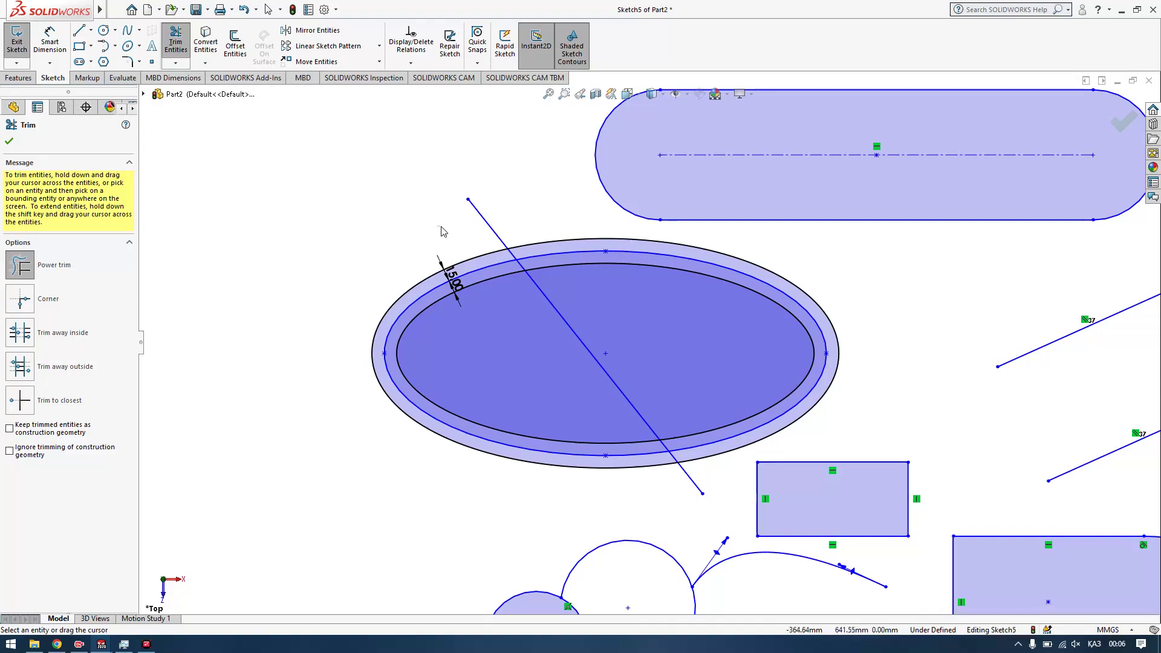
mouse_move(514, 226)
left_mouse_down()
mouse_move(552, 231)
mouse_move(625, 300)
left_mouse_up()
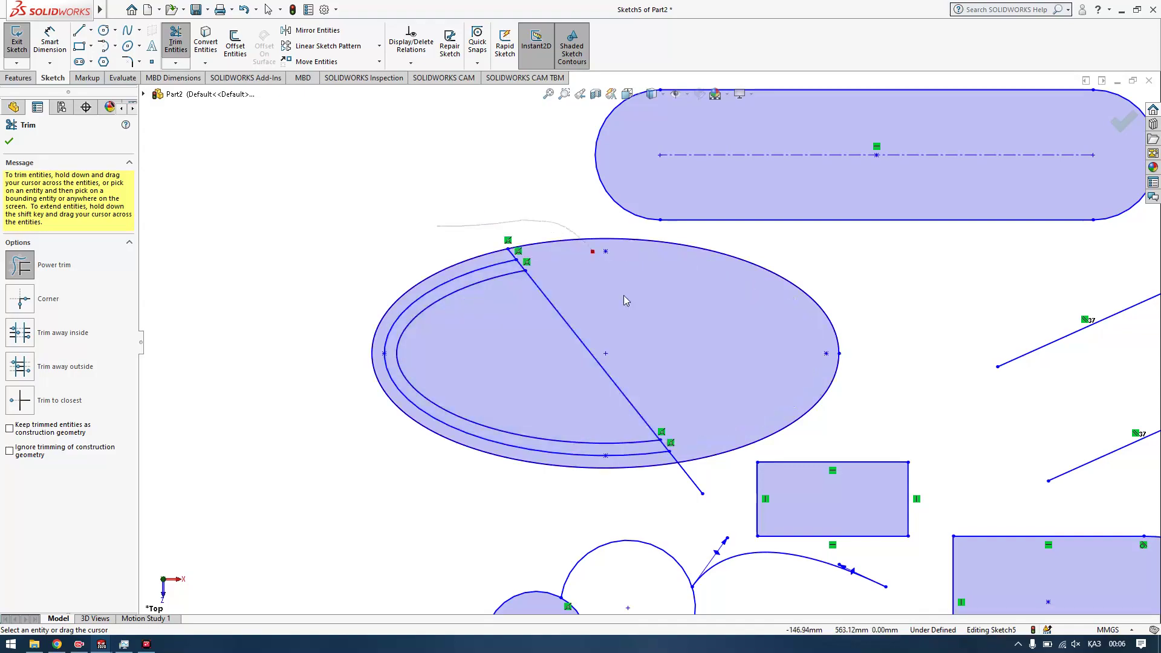
left_click_drag(724, 477, 727, 484)
mouse_move(710, 442)
left_mouse_down()
mouse_move(683, 485)
mouse_move(691, 493)
left_mouse_up()
left_click_drag(715, 391, 592, 394)
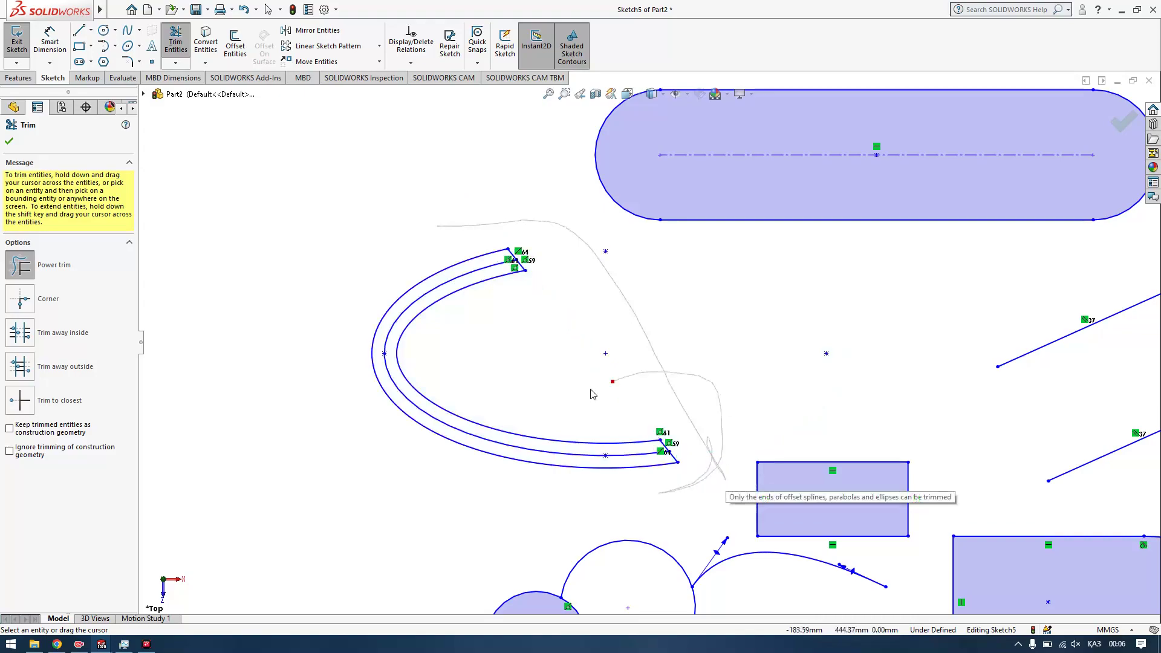
left_click_drag(666, 357, 570, 342)
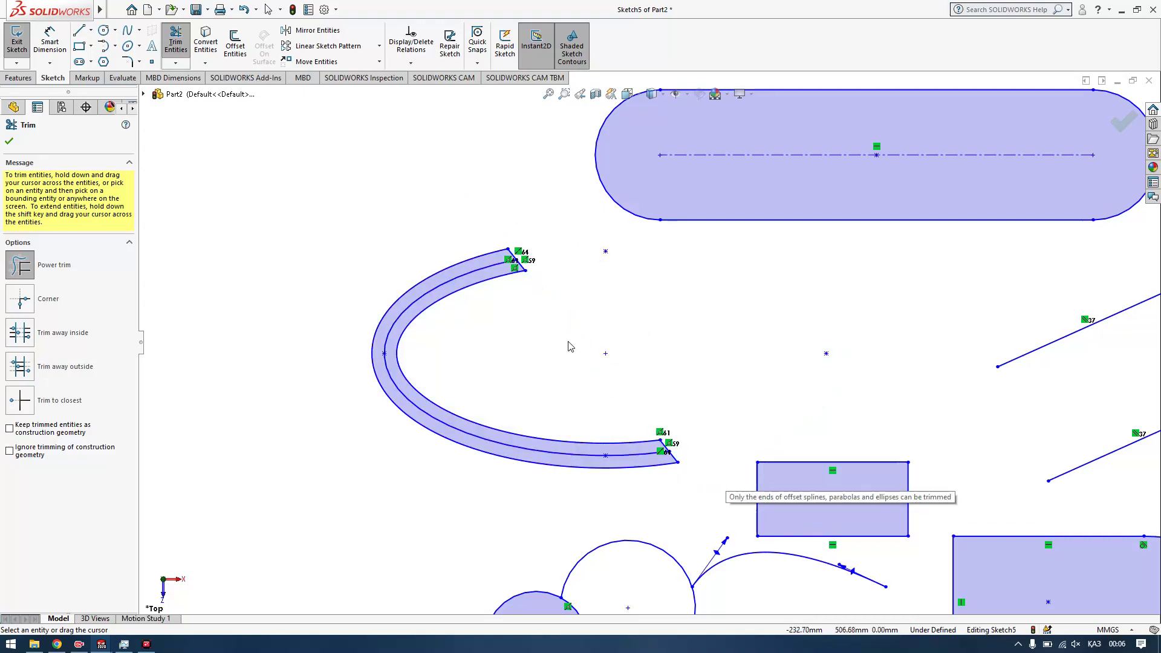
left_click(9, 143)
scroll(640, 347, "up", 4)
scroll(690, 339, "down", 3)
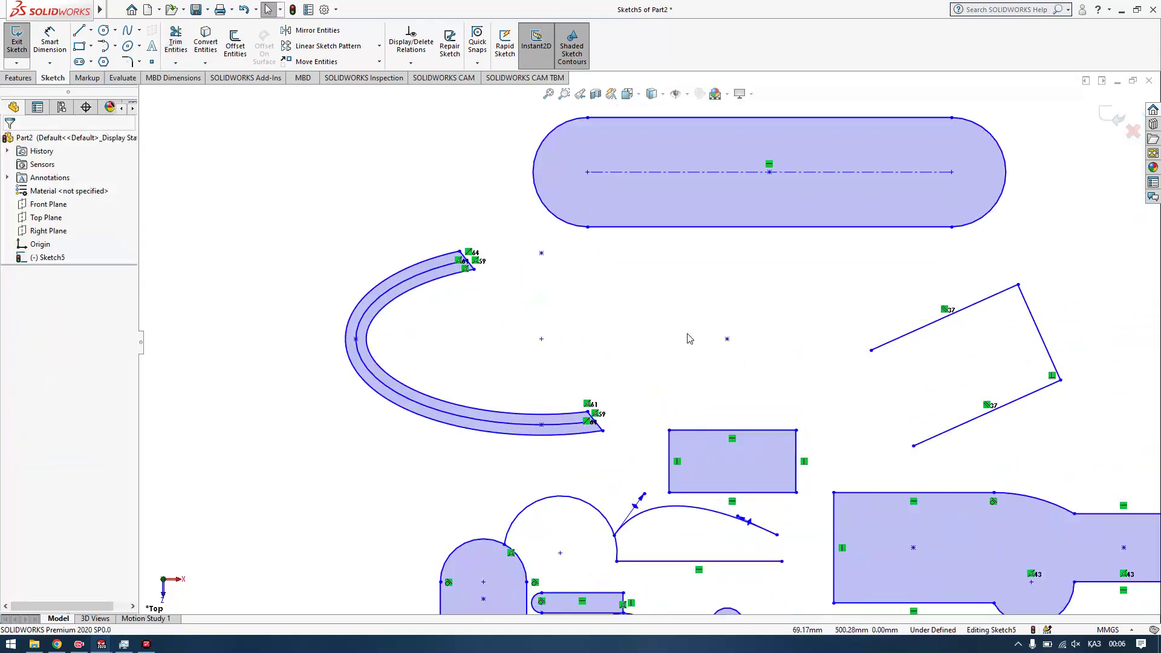
Step: Draw a vertical line about 358 mm long to the right of the slot and convert it to construction geometry
scroll(690, 339, "up", 6)
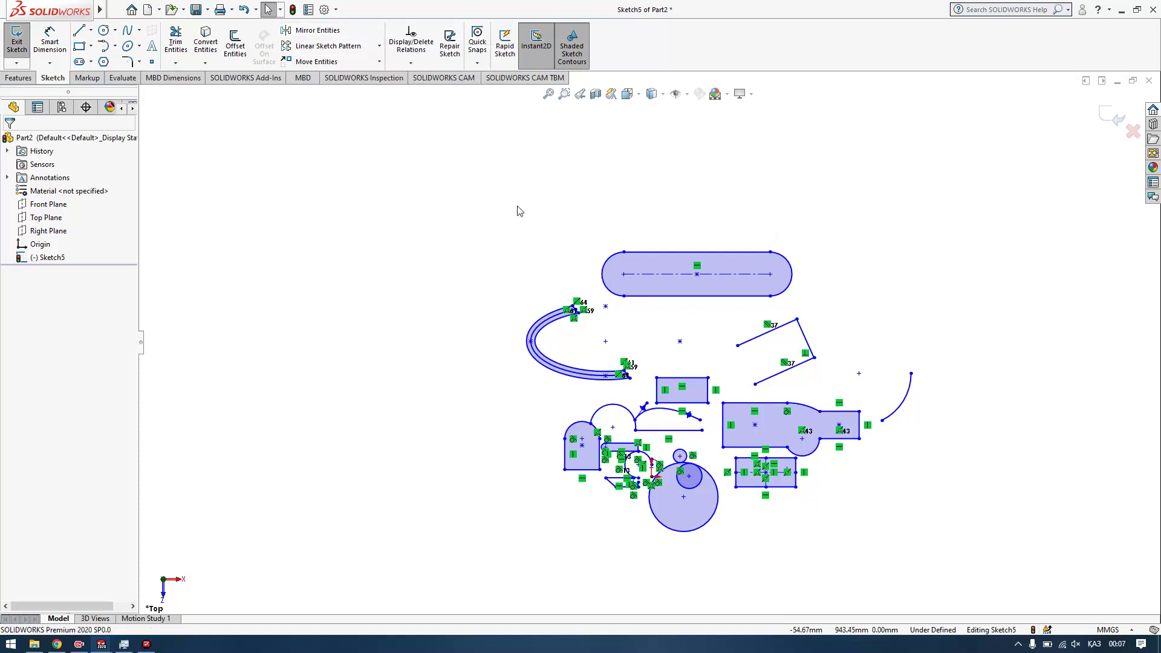
left_click(78, 30)
left_click(847, 224)
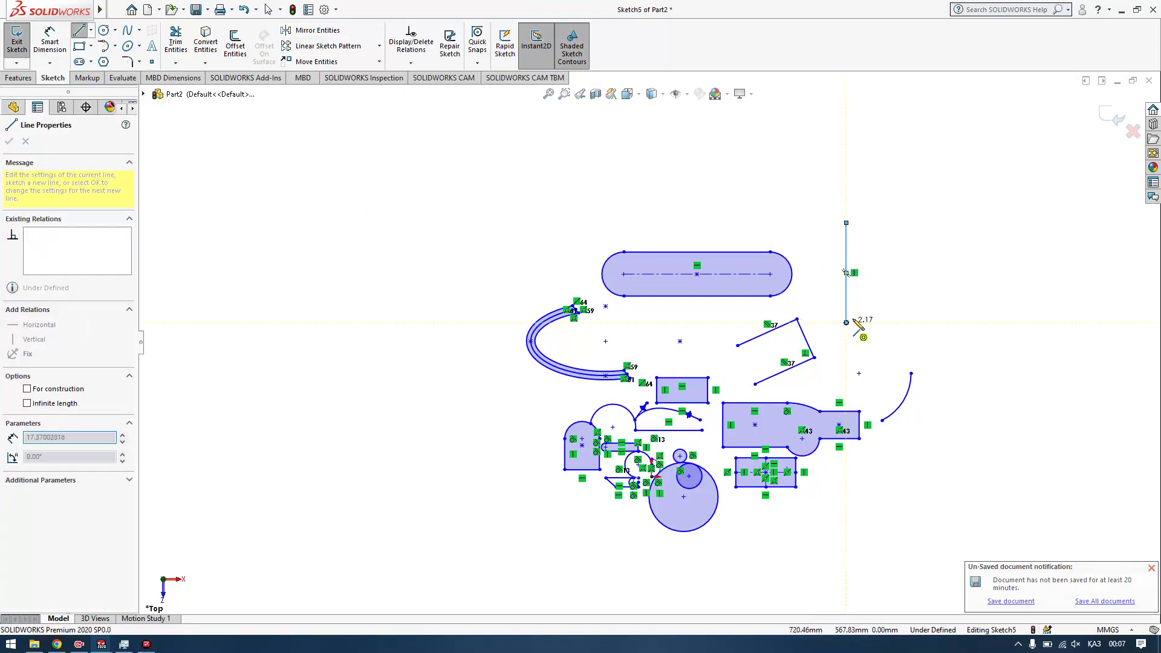
left_click(847, 322)
key("Escape")
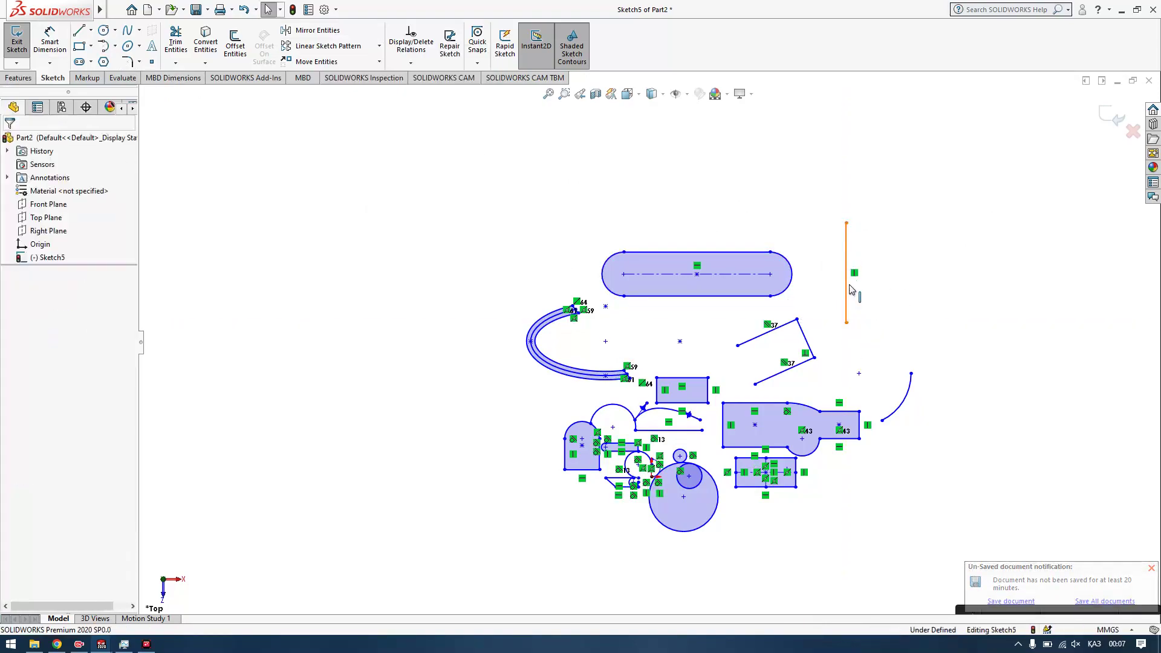
left_click(848, 290)
left_click(909, 251)
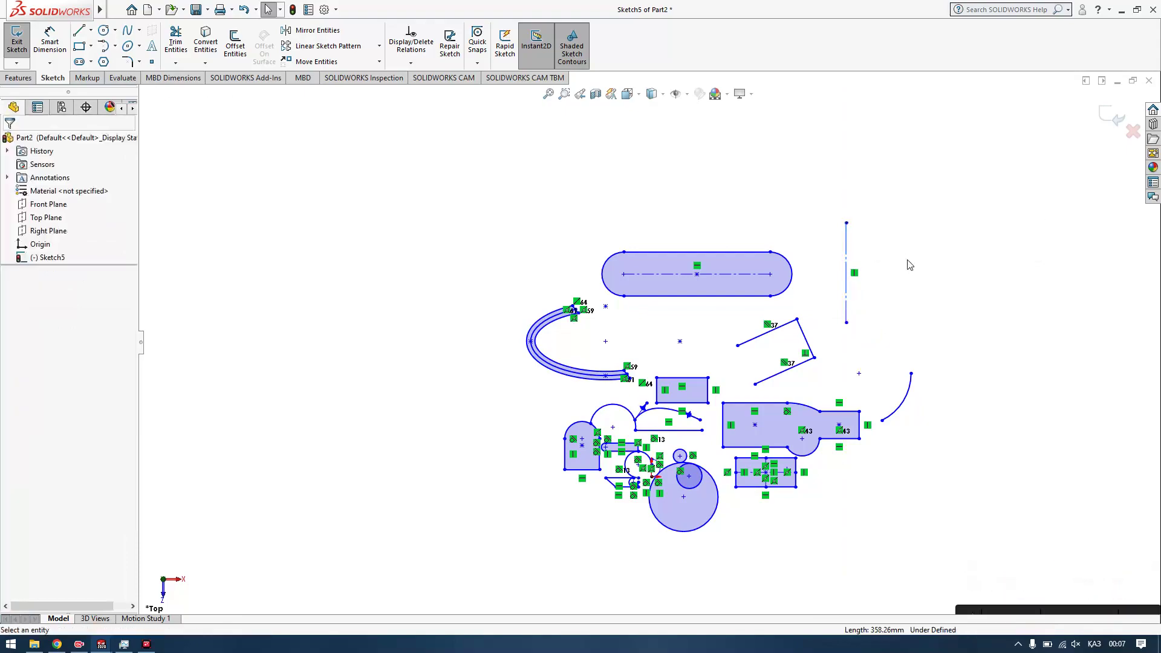
Step: Mirror the slot about the vertical construction line with Copy enabled, and undo the mirror
left_click_drag(798, 294, 595, 308)
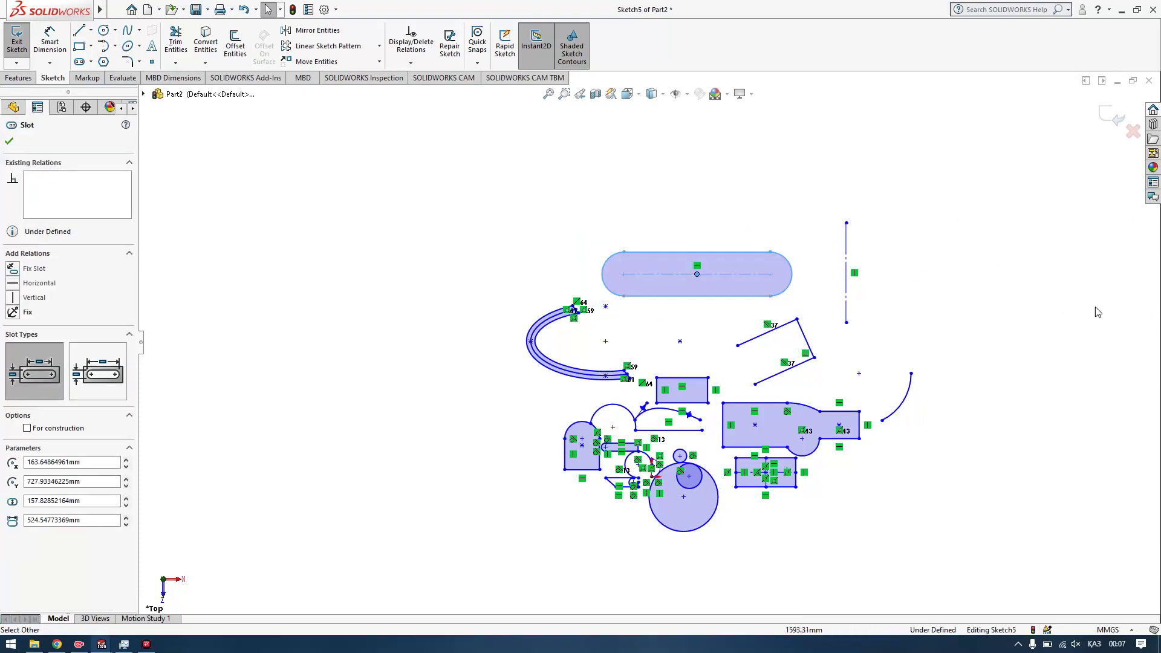
left_click(316, 32)
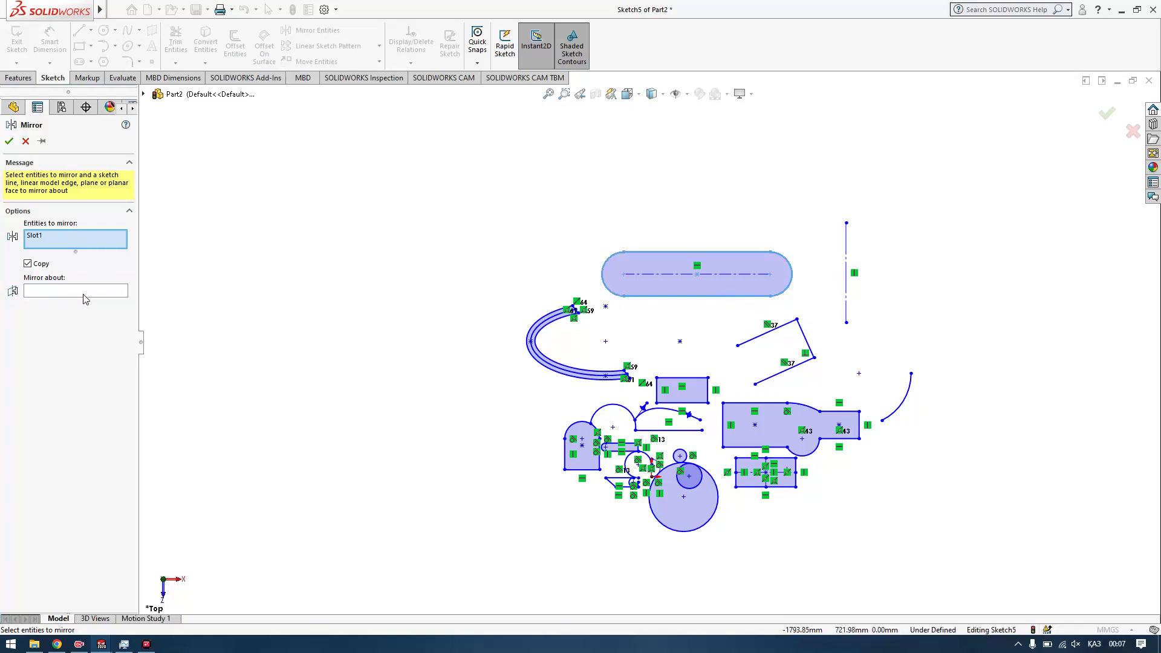
left_click(50, 291)
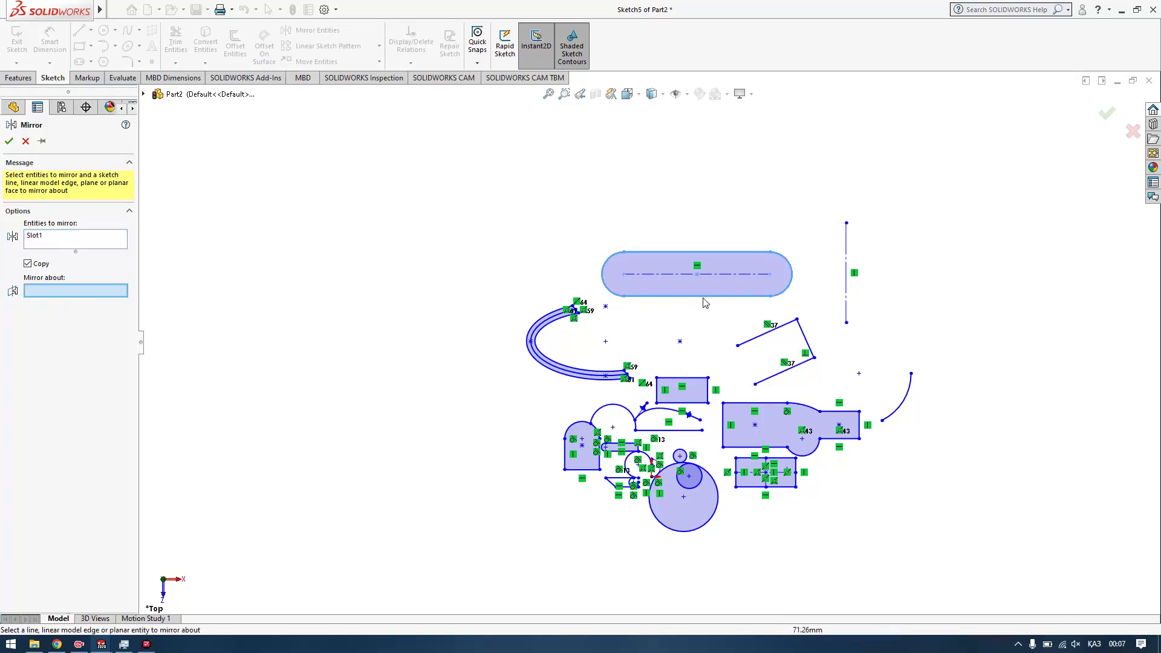
left_click(846, 301)
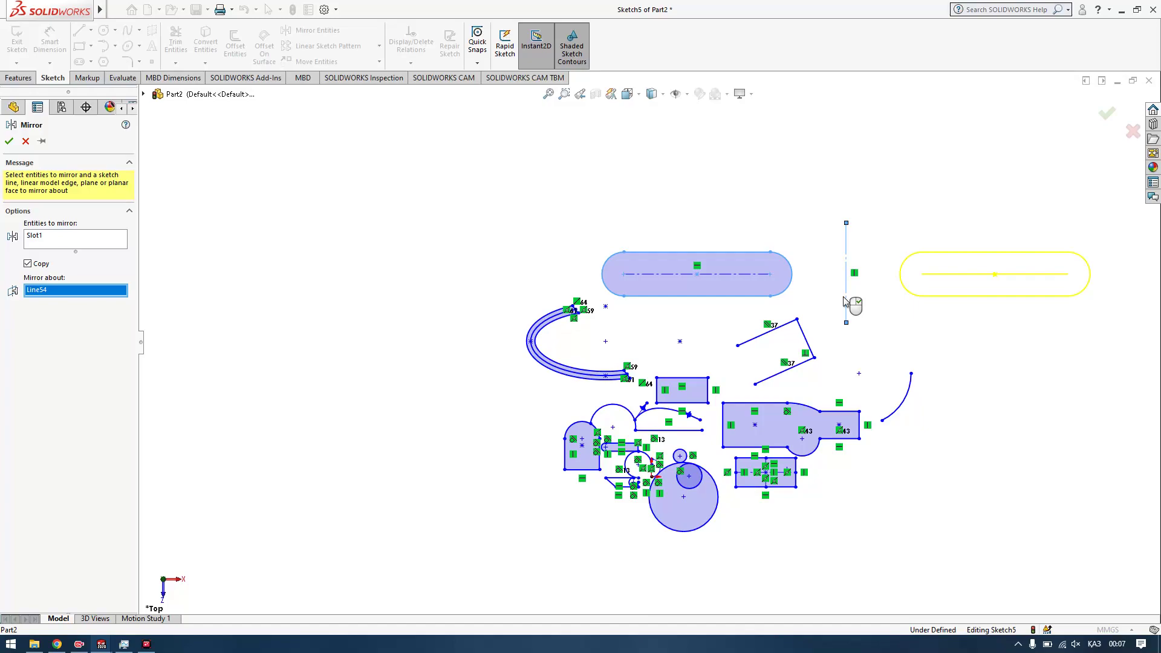
right_click(847, 304)
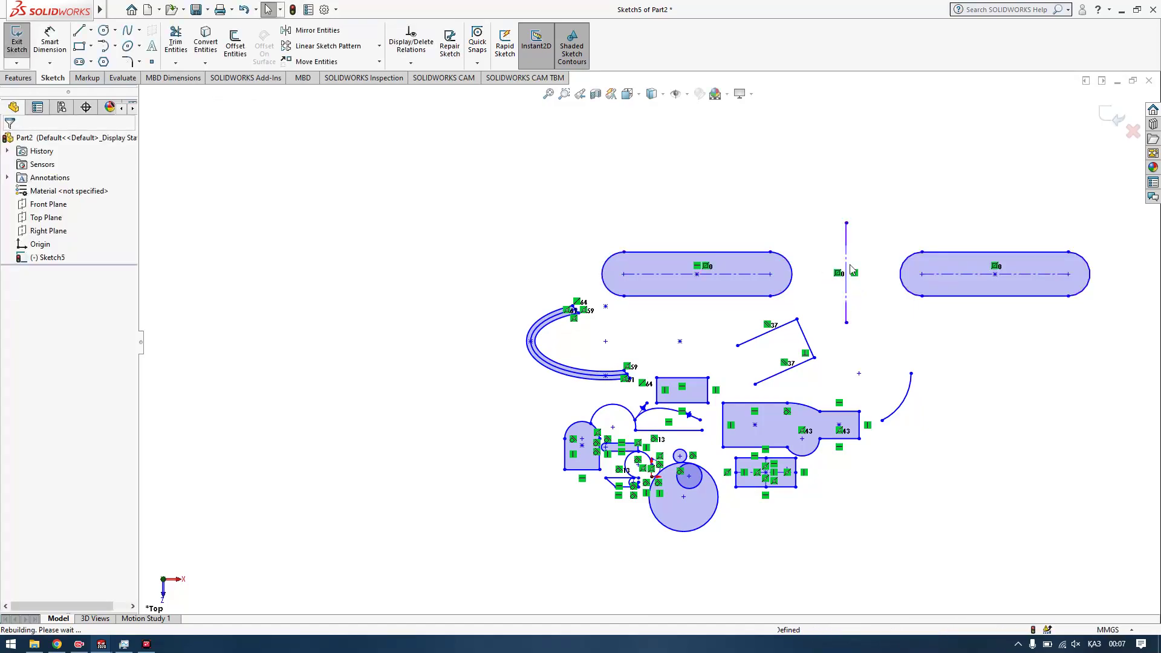
key("ctrl+z")
Step: Mirror the slot and the elliptical band's upper end line about the vertical construction line with Copy disabled, and undo the mirror
left_click_drag(819, 220, 778, 296)
left_click(747, 216)
left_click(758, 268)
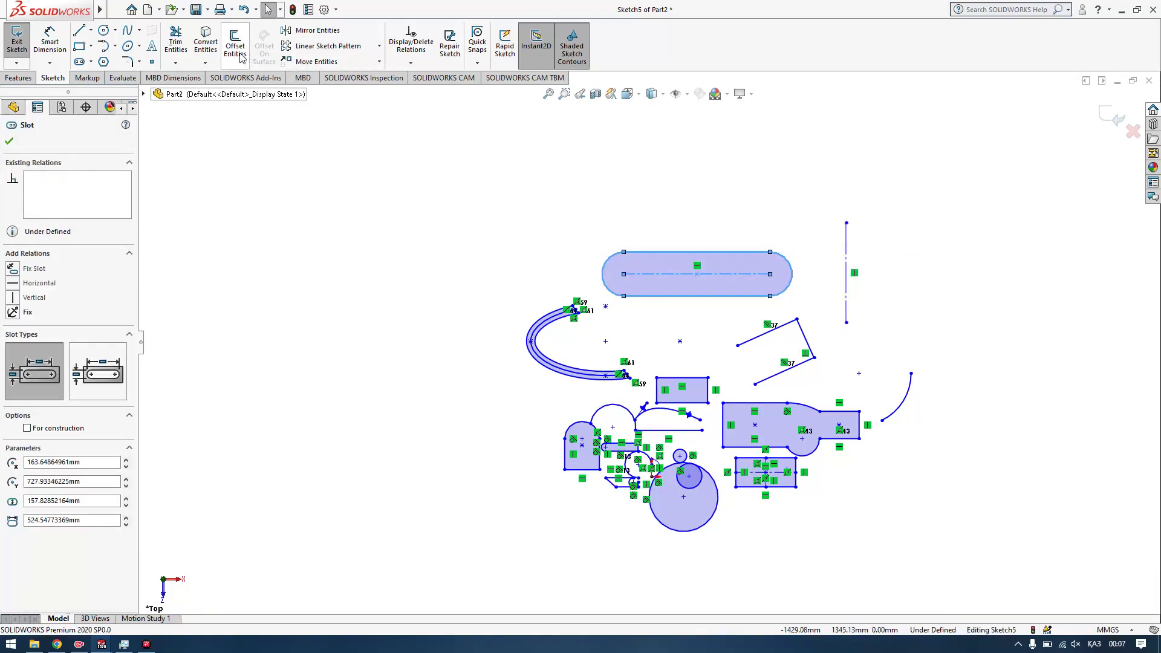
left_click(314, 30)
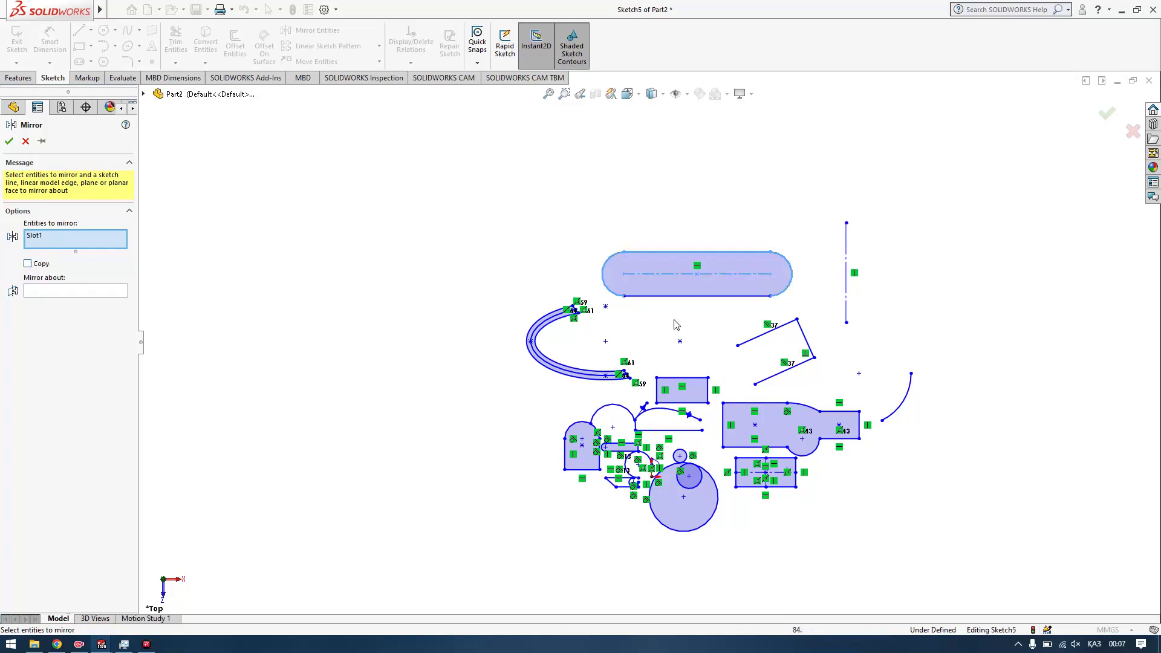
left_click(814, 300)
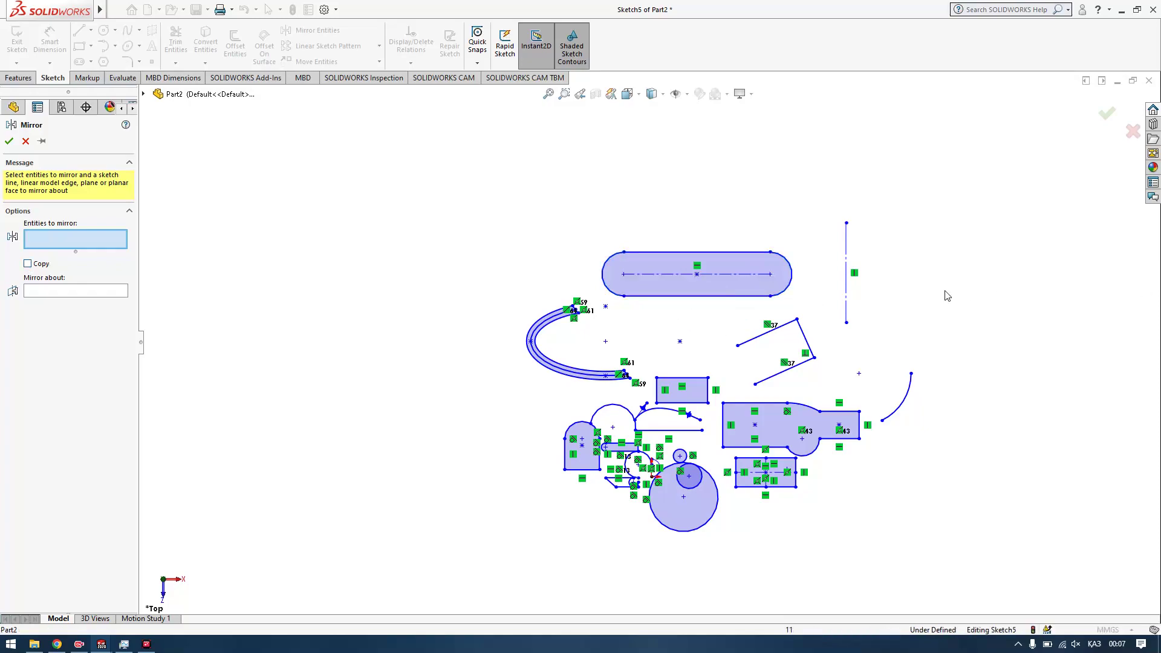
left_click_drag(546, 221, 810, 297)
left_click_drag(810, 318, 810, 317)
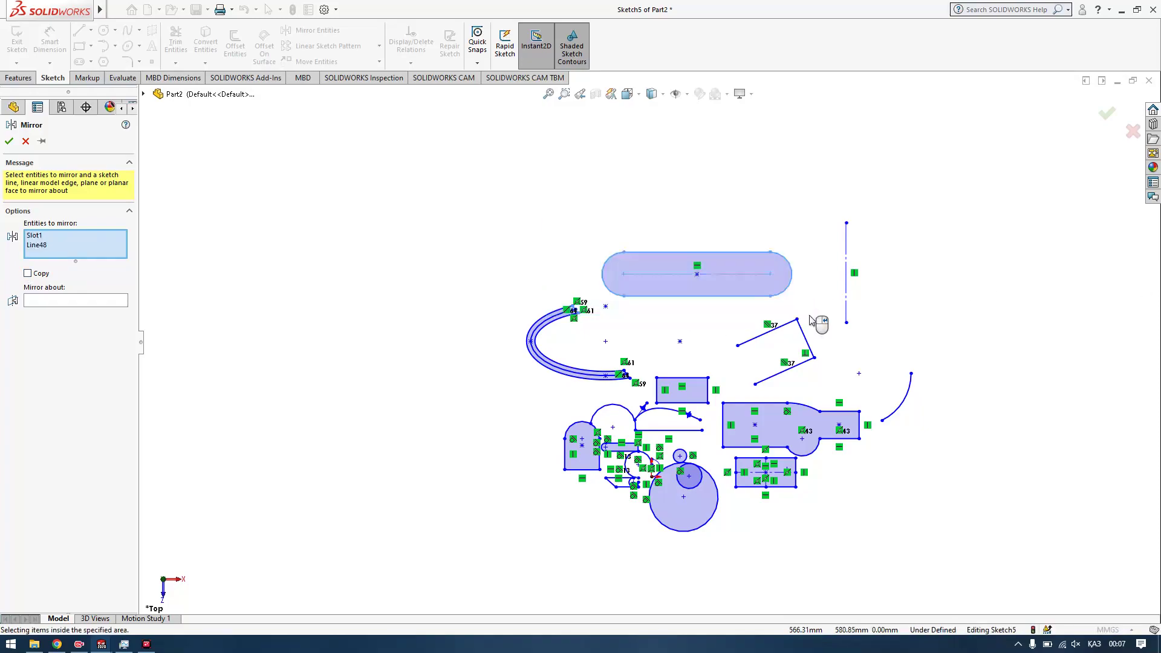
left_click(86, 301)
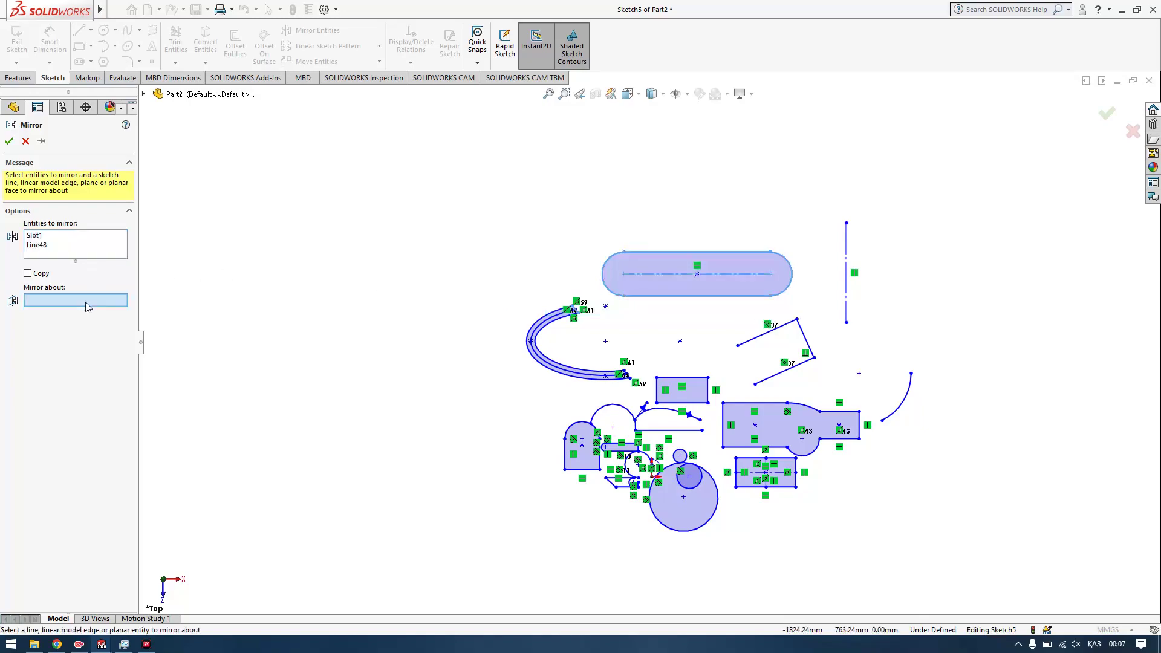
left_click(847, 310)
key("Return")
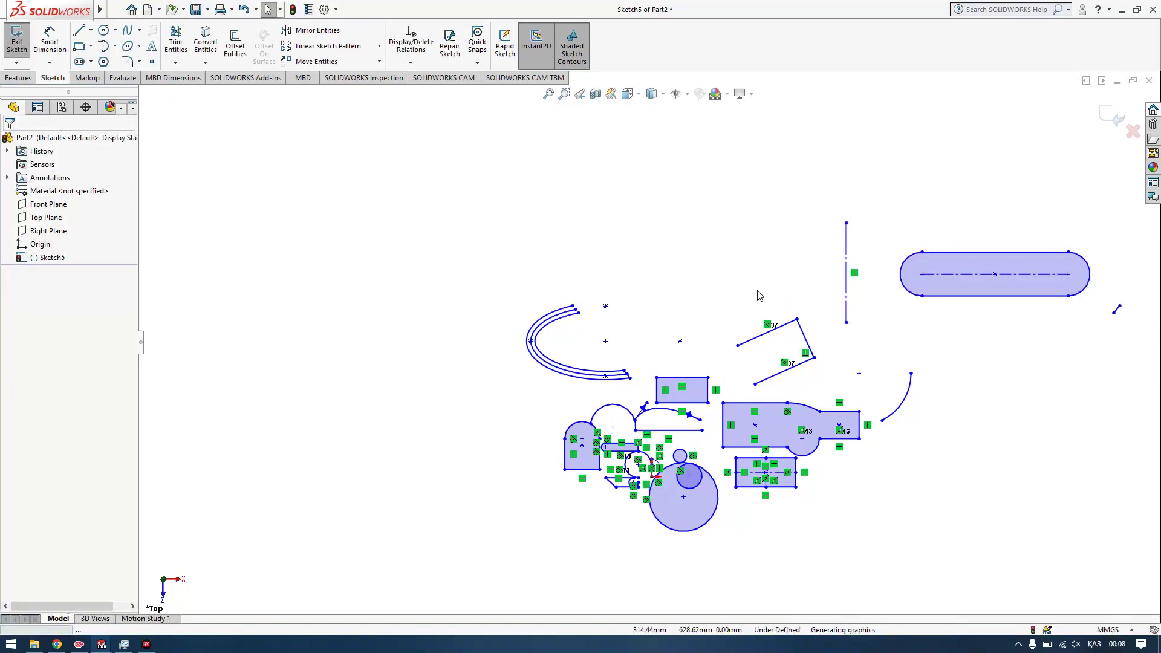
key("ctrl+z")
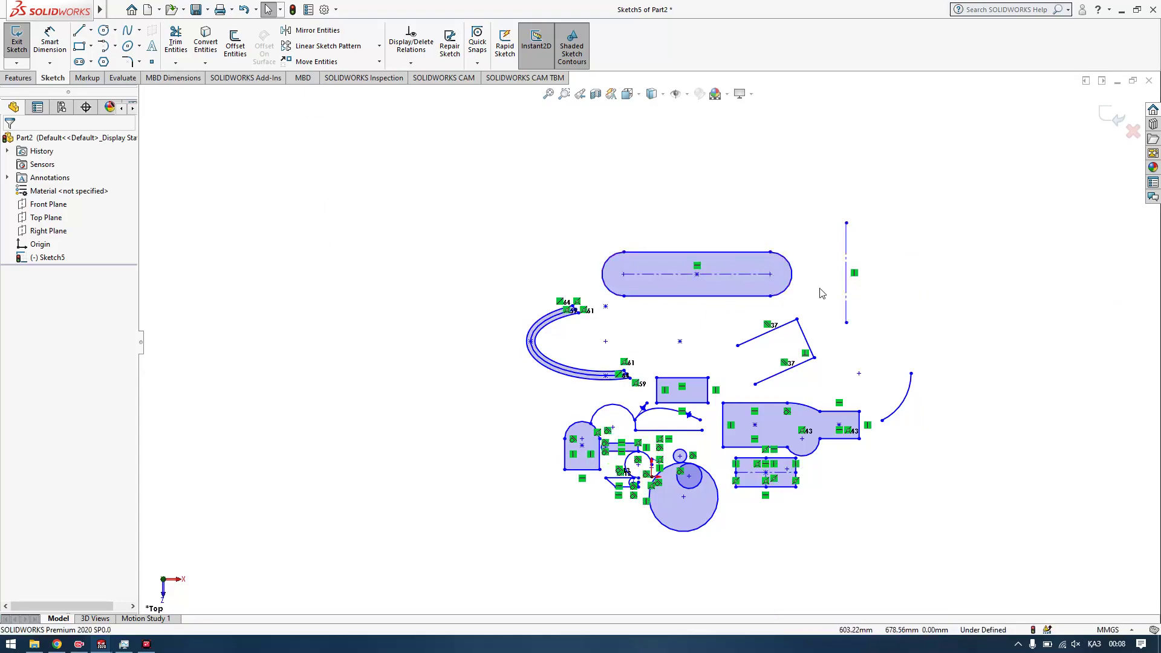
Step: Draw a circle of about 368 mm radius right of the shapes, plus a small one and one of about 362 mm radius above the slot
scroll(823, 294, "down", 3)
scroll(773, 295, "up", 3)
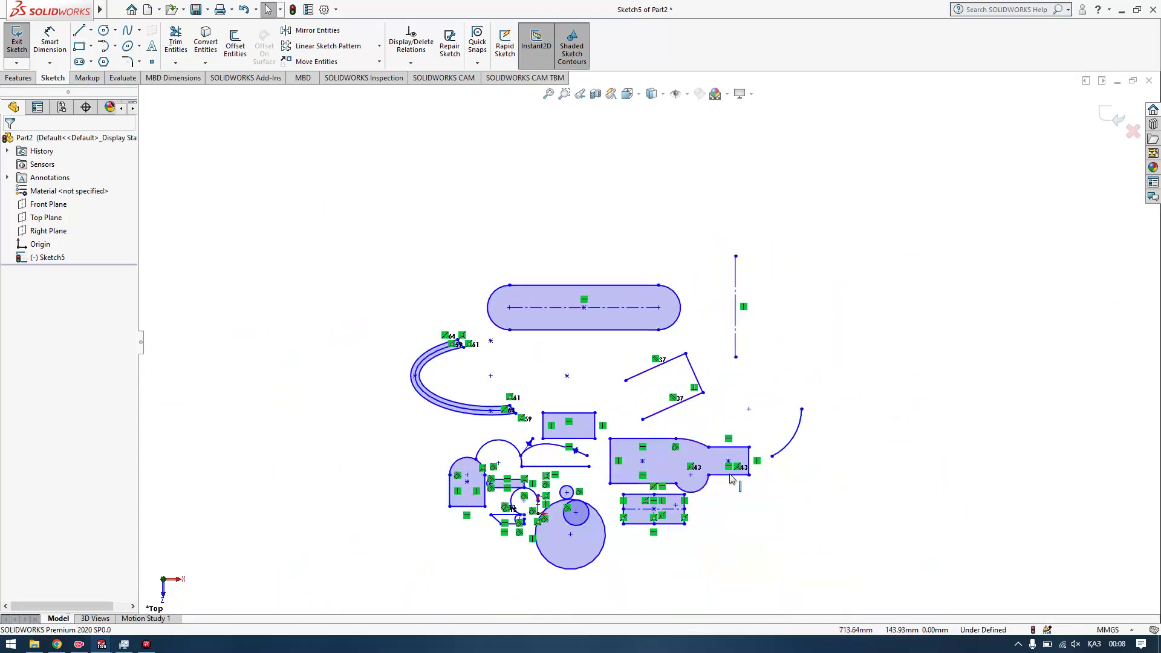
scroll(695, 351, "up", 3)
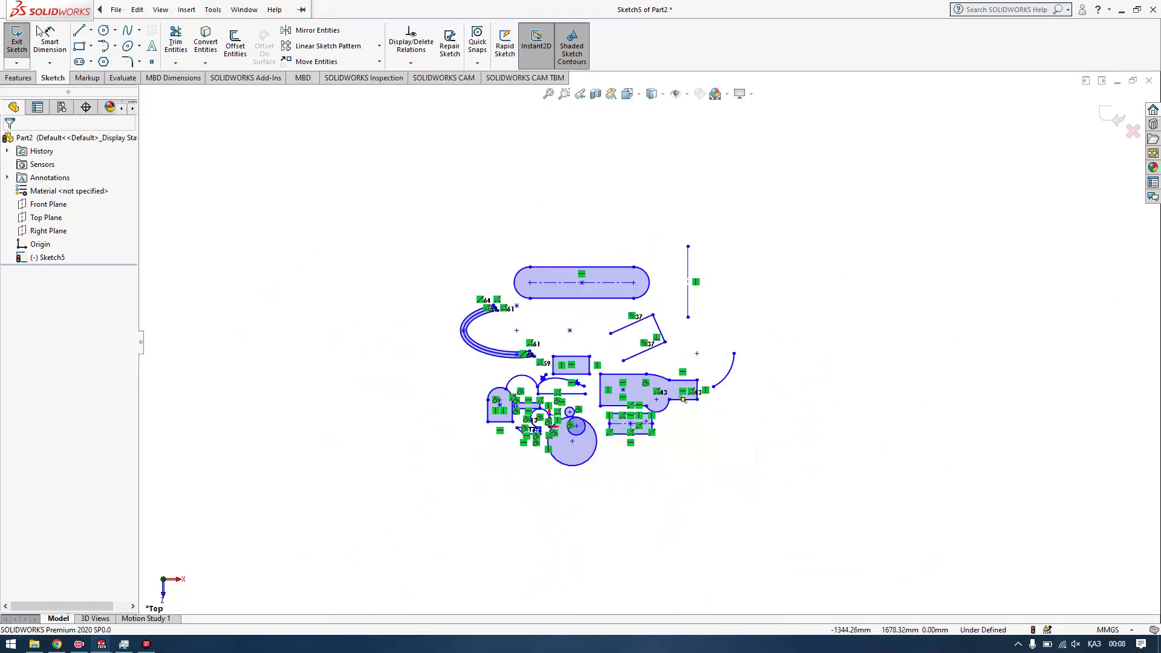
left_click(104, 30)
scroll(884, 237, "up", 1)
left_click(844, 252)
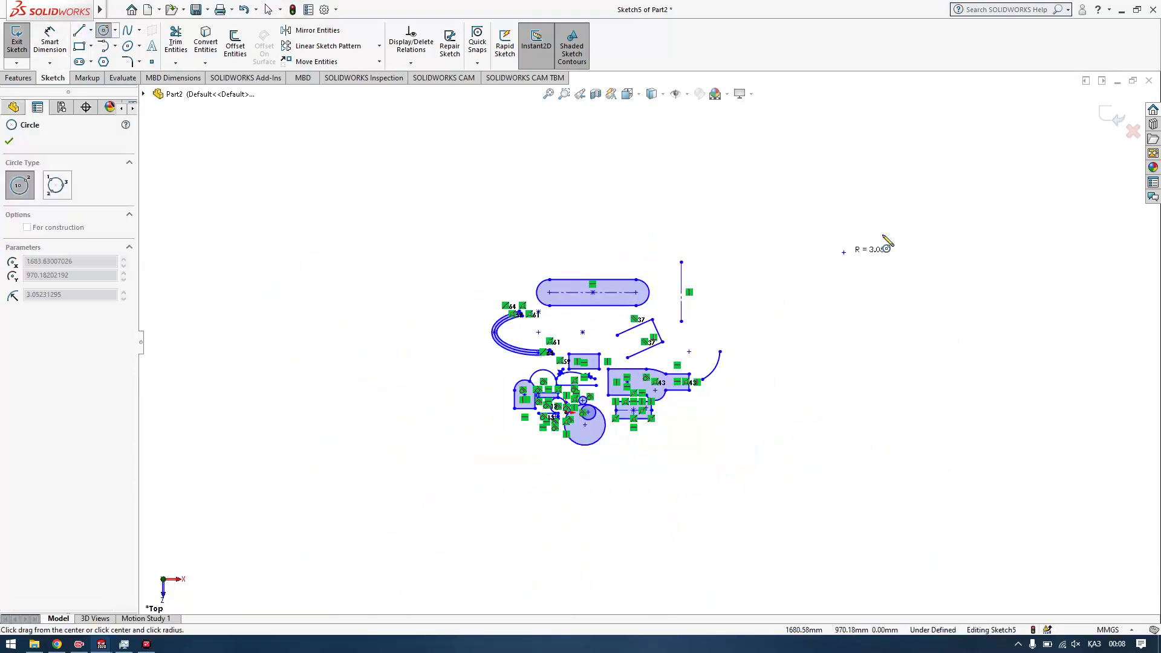
left_click(882, 202)
left_click(653, 232)
left_click(642, 221)
left_click(628, 192)
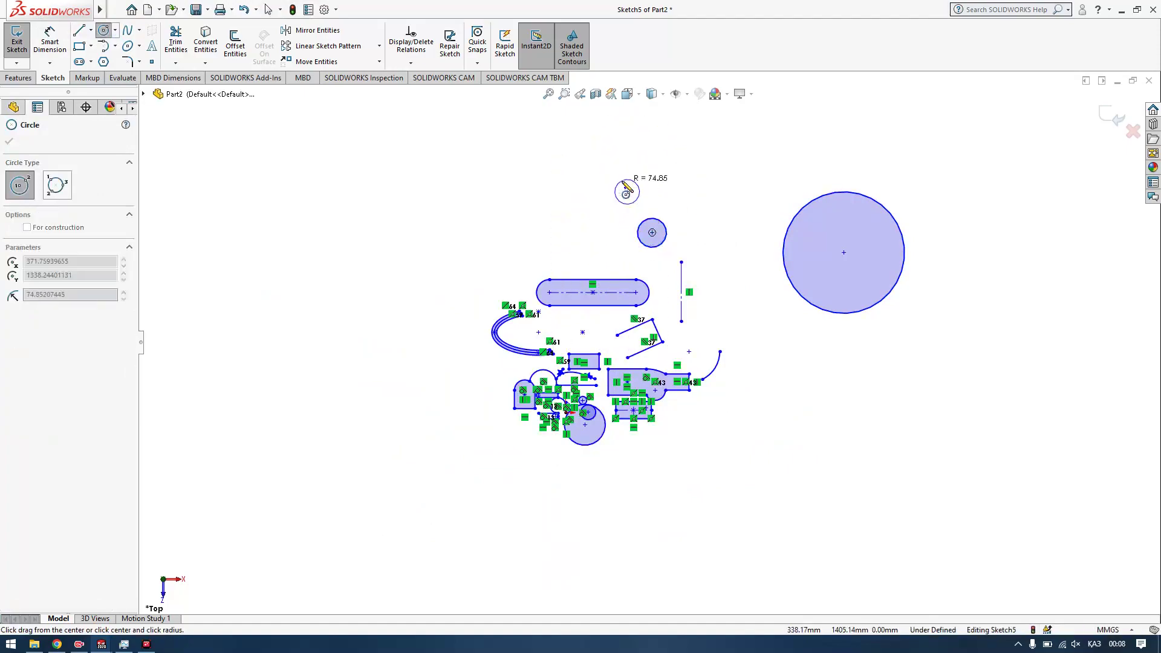
left_click(570, 189)
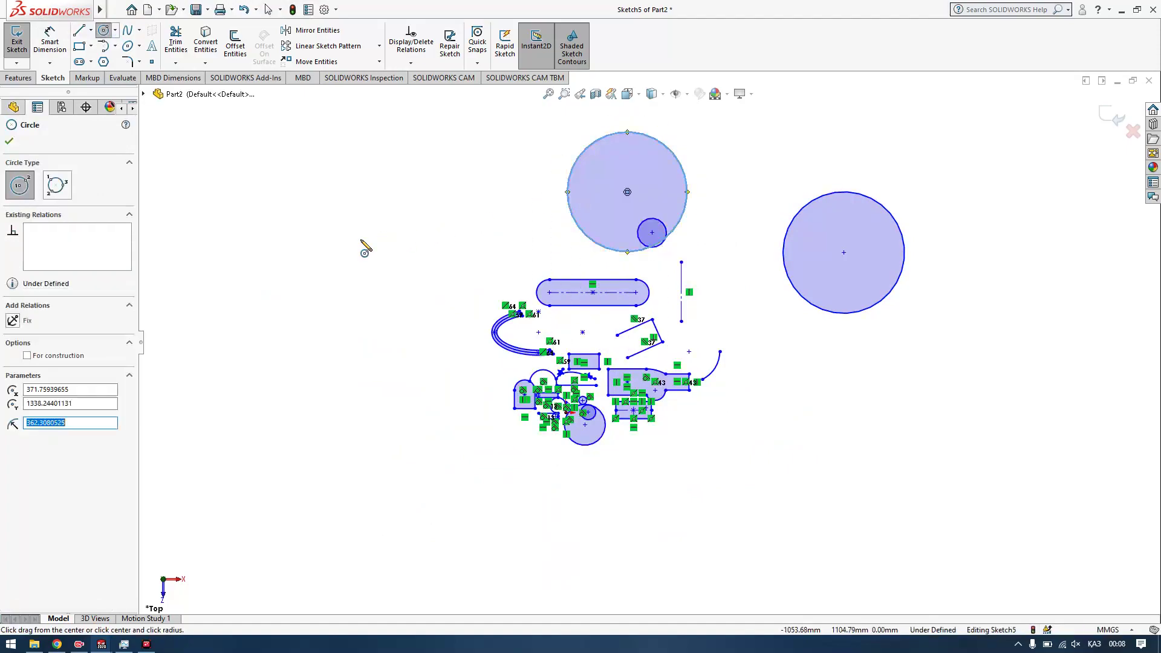
Step: Sketch a corner rectangle about 1118 mm wide and 550 mm high to the upper left of the existing shapes
left_click(79, 46)
left_click(248, 175)
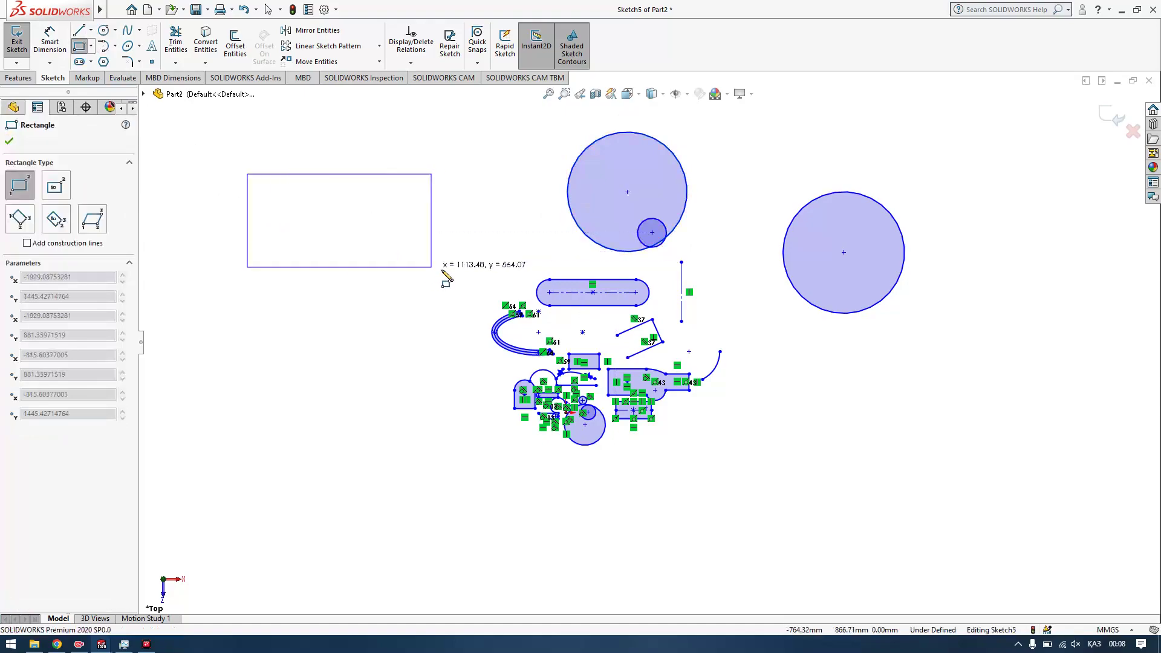
left_click(442, 270)
key("Escape")
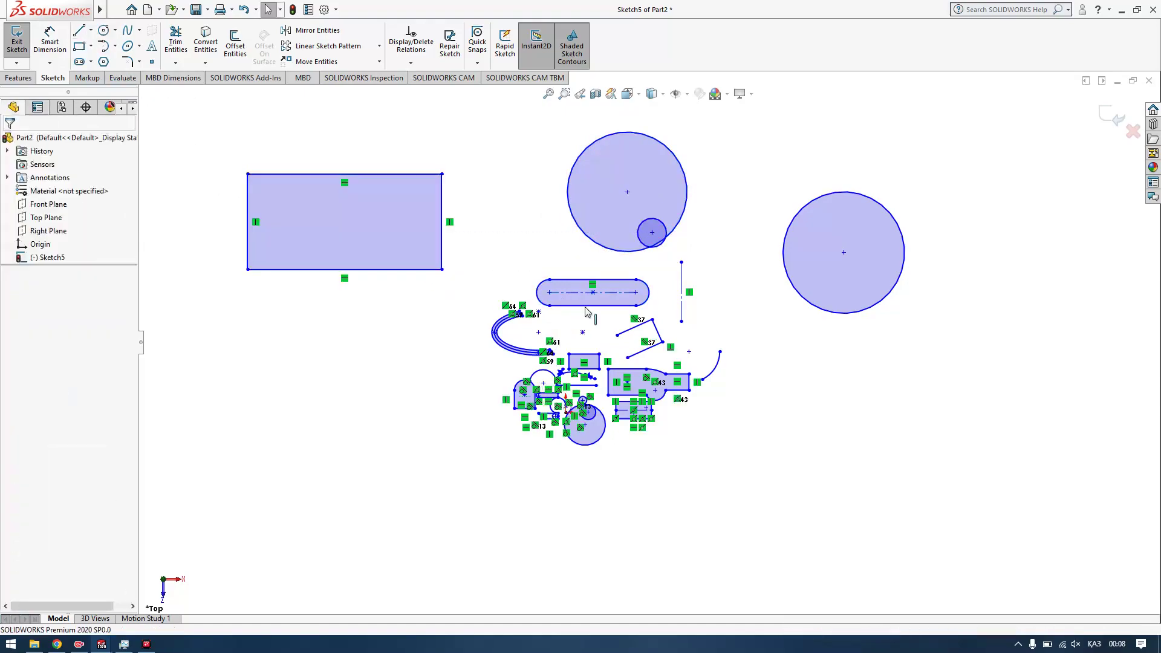
Step: Dimension the large rightmost circle with a diameter of 700 mm
left_click(51, 43)
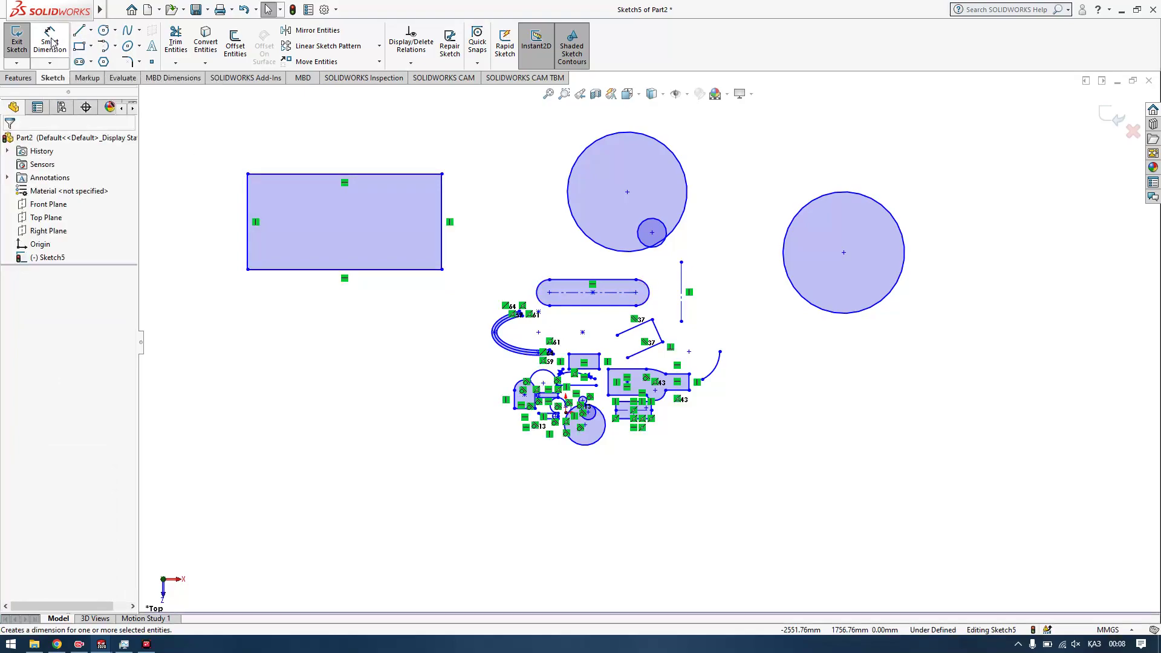
left_click(875, 201)
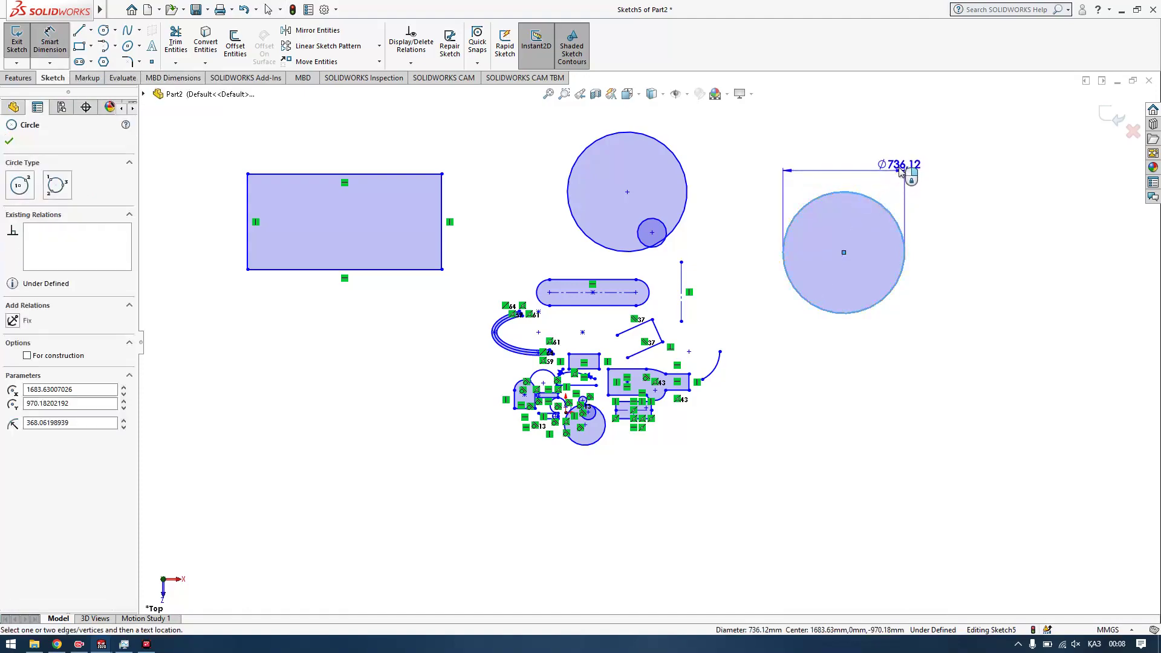
left_click(878, 150)
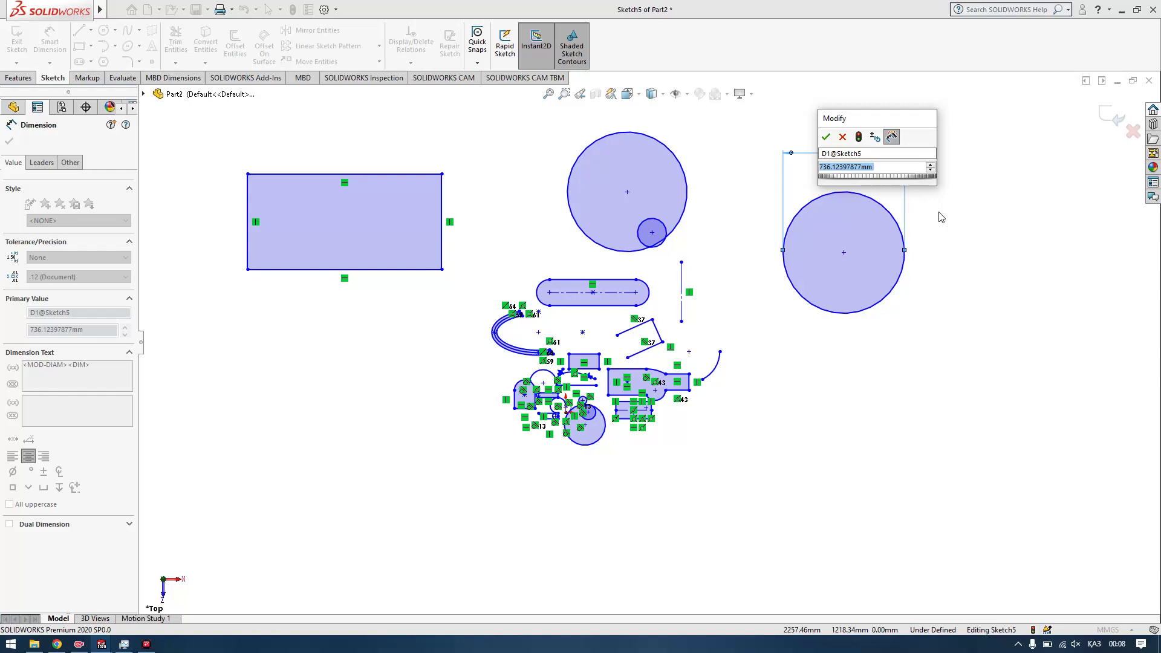
type("700")
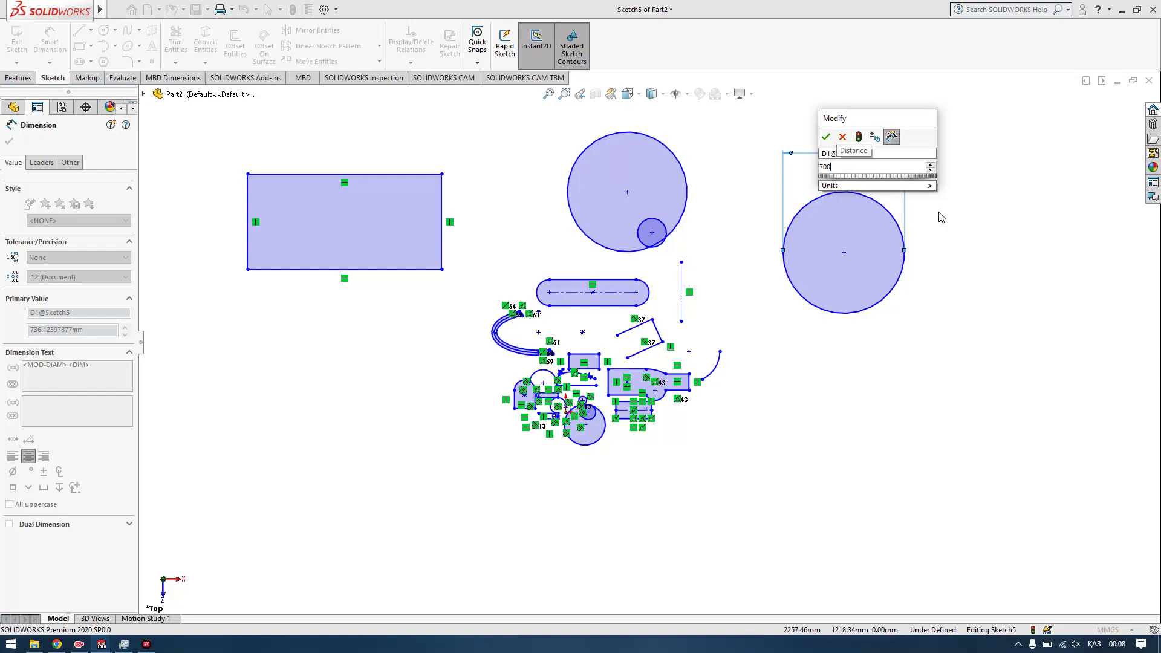
key("Return")
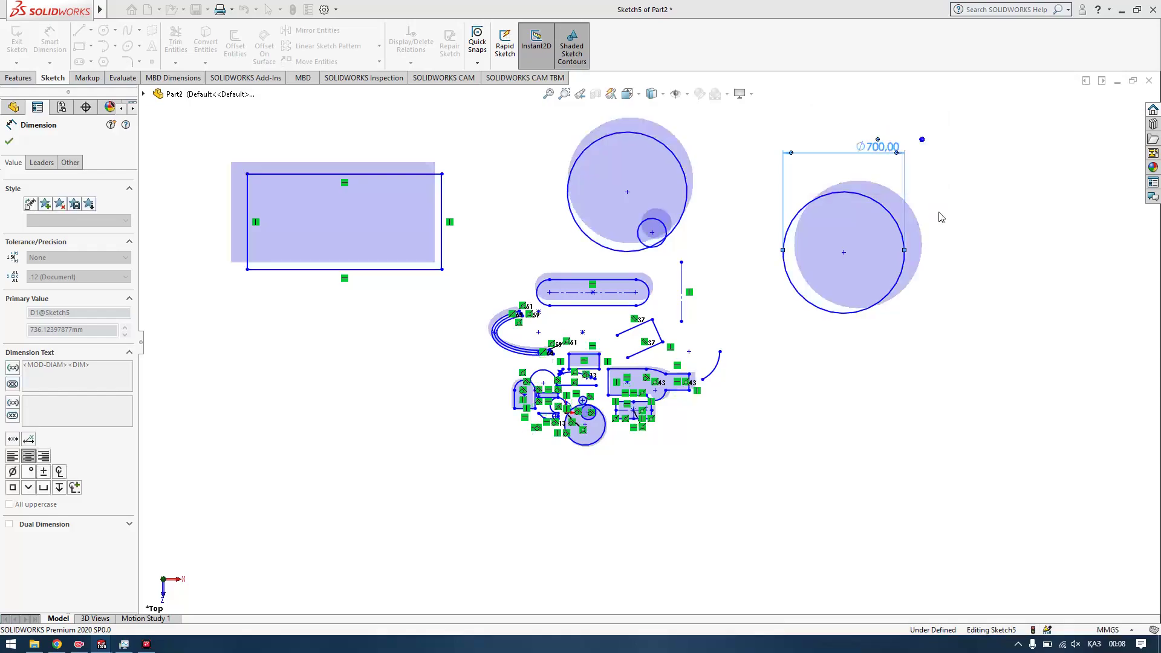
Step: Dimension the rectangle's top edge and right edge at 500 mm each
left_click(366, 175)
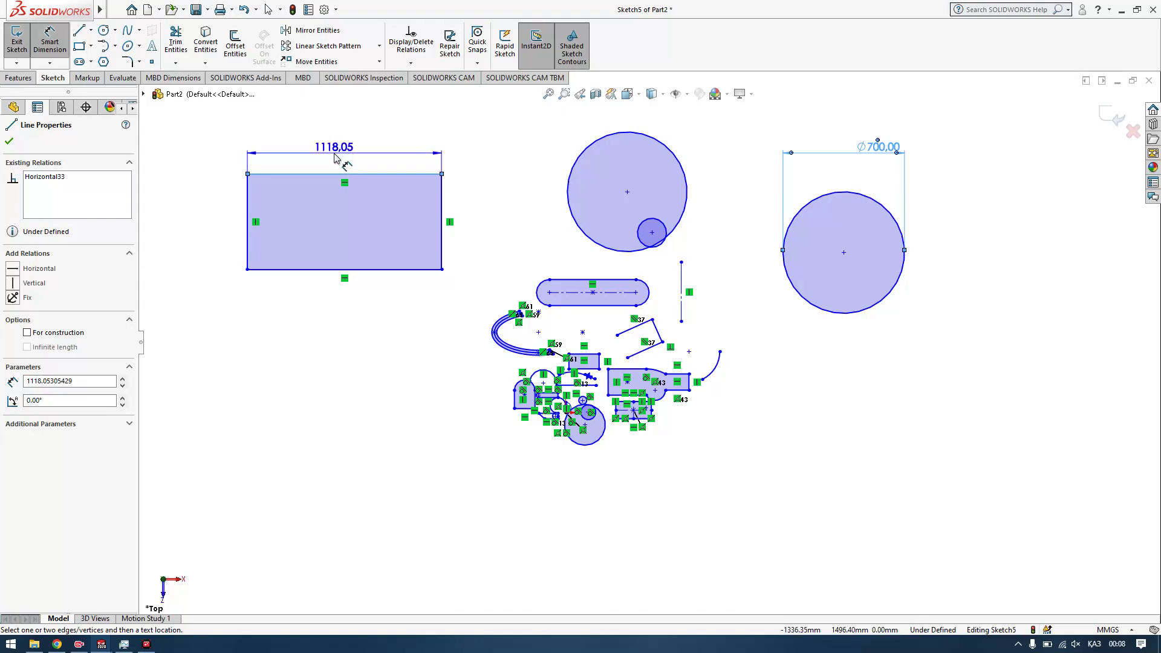
left_click(336, 159)
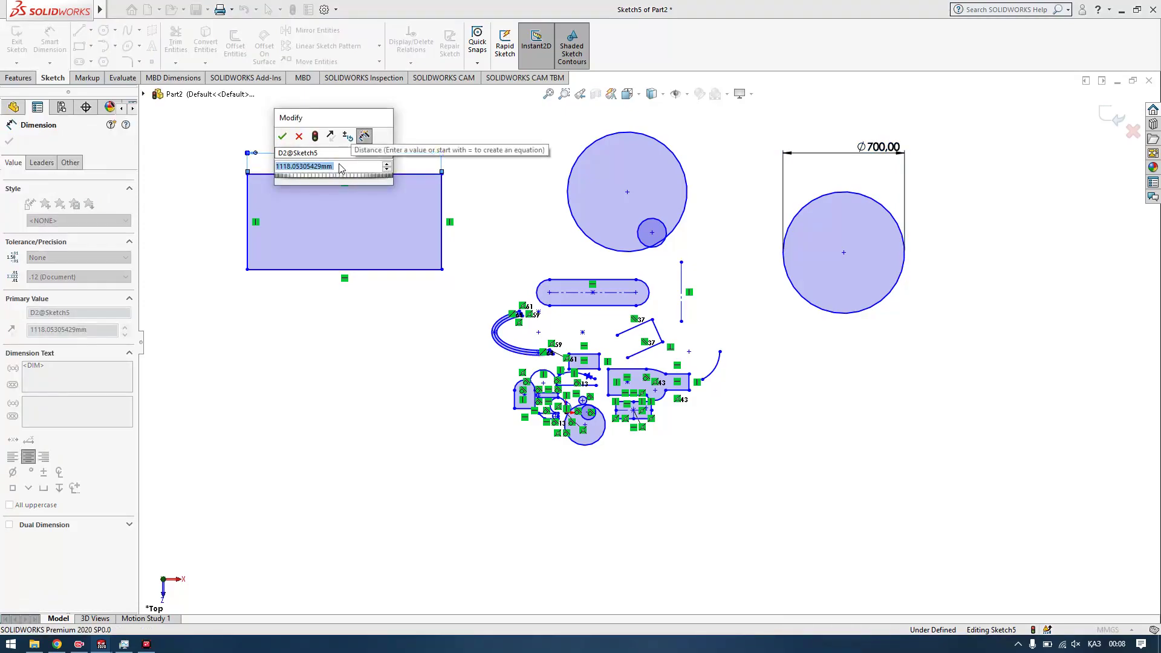
type("500")
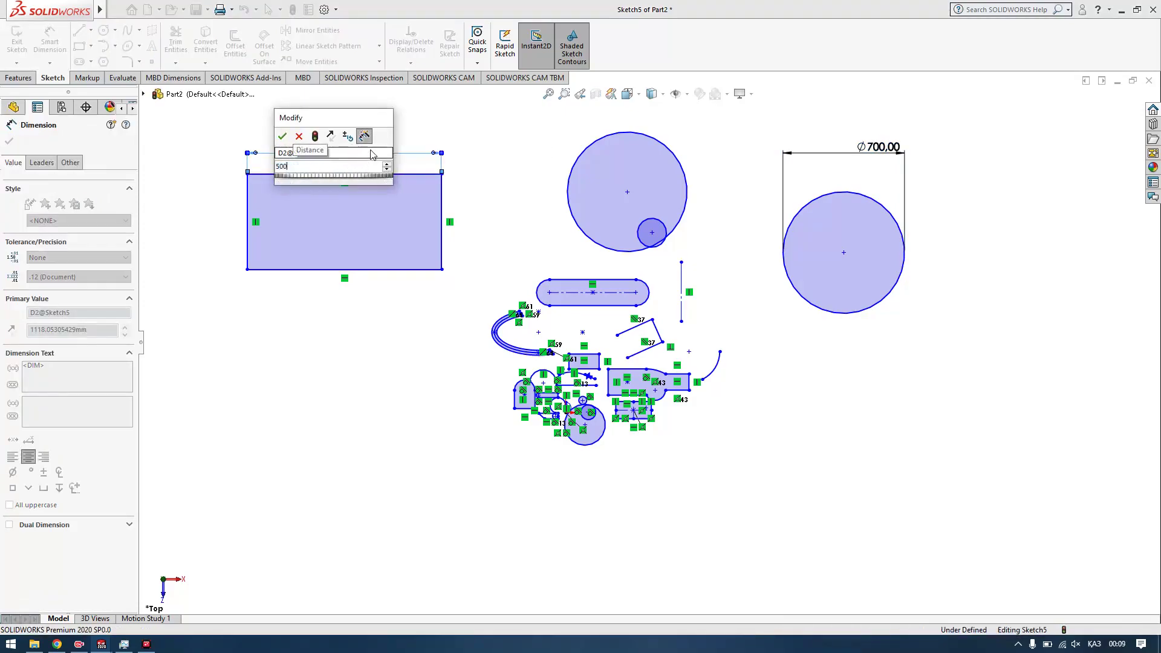
key("Return")
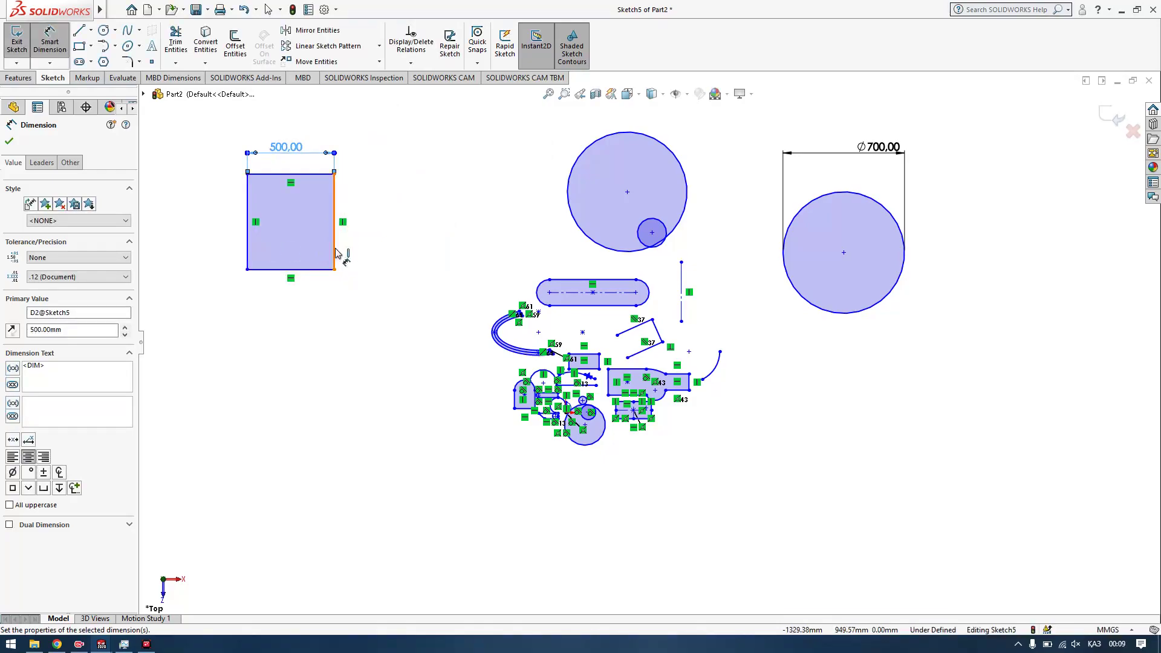
left_click(335, 251)
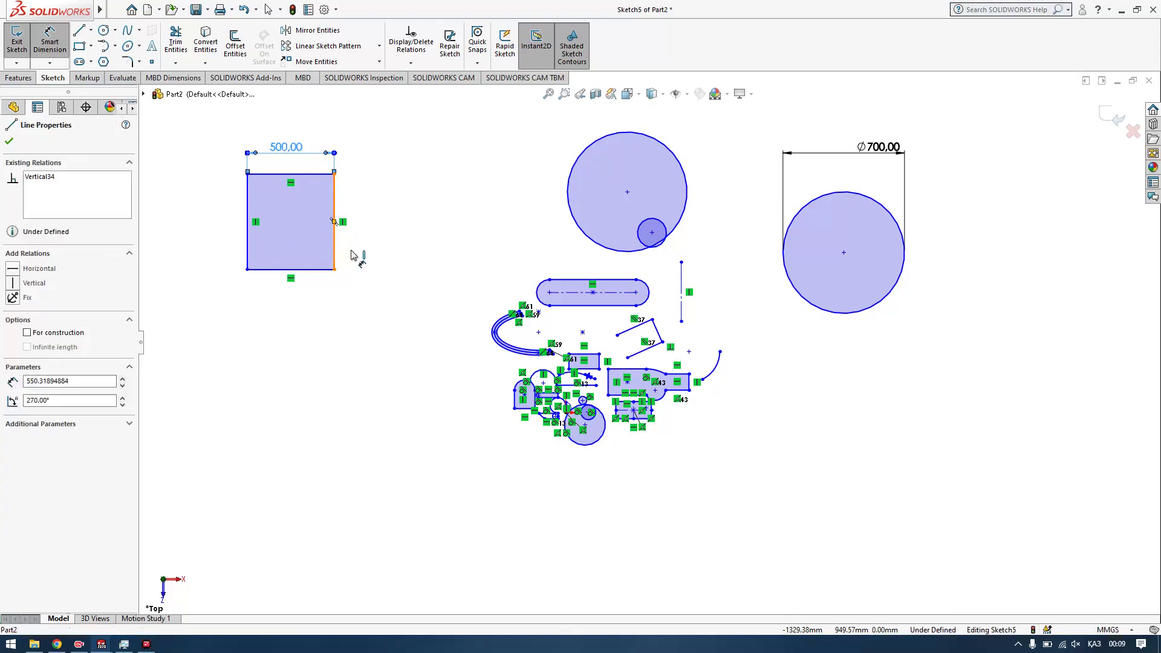
left_click(422, 234)
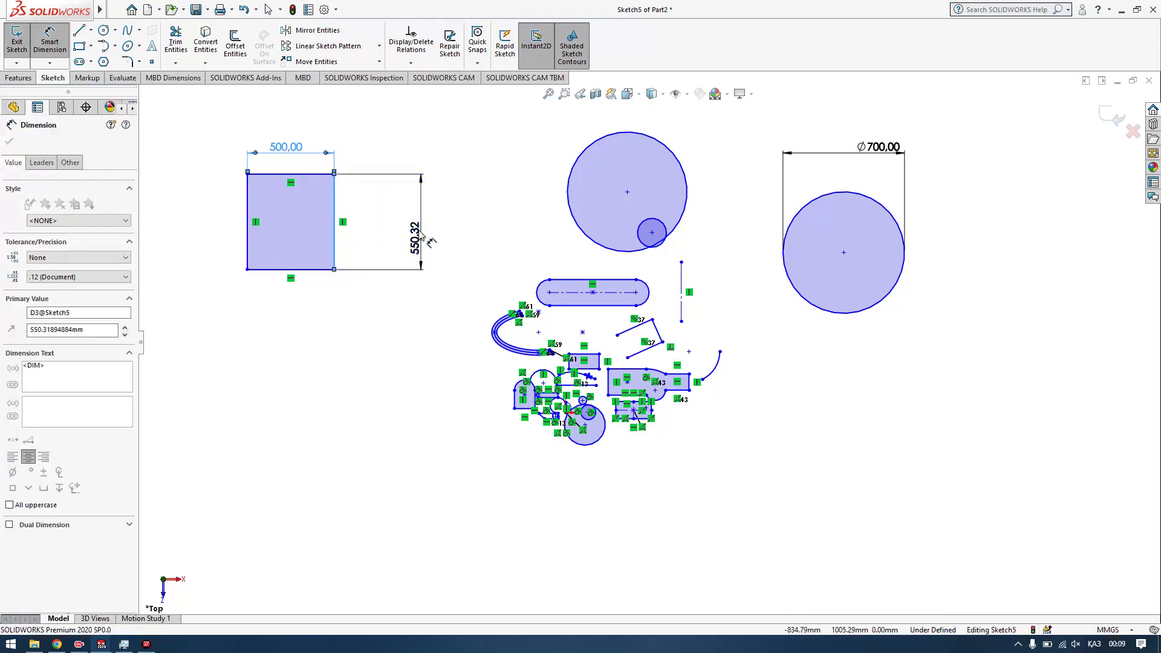
key("Return")
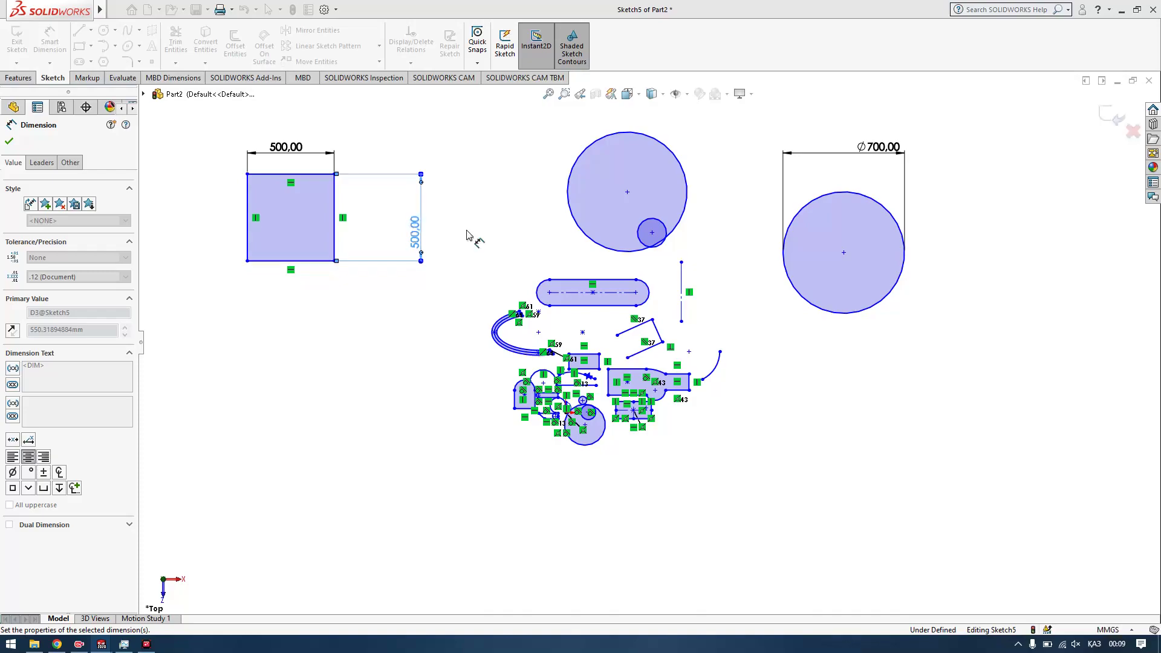
left_click(496, 257)
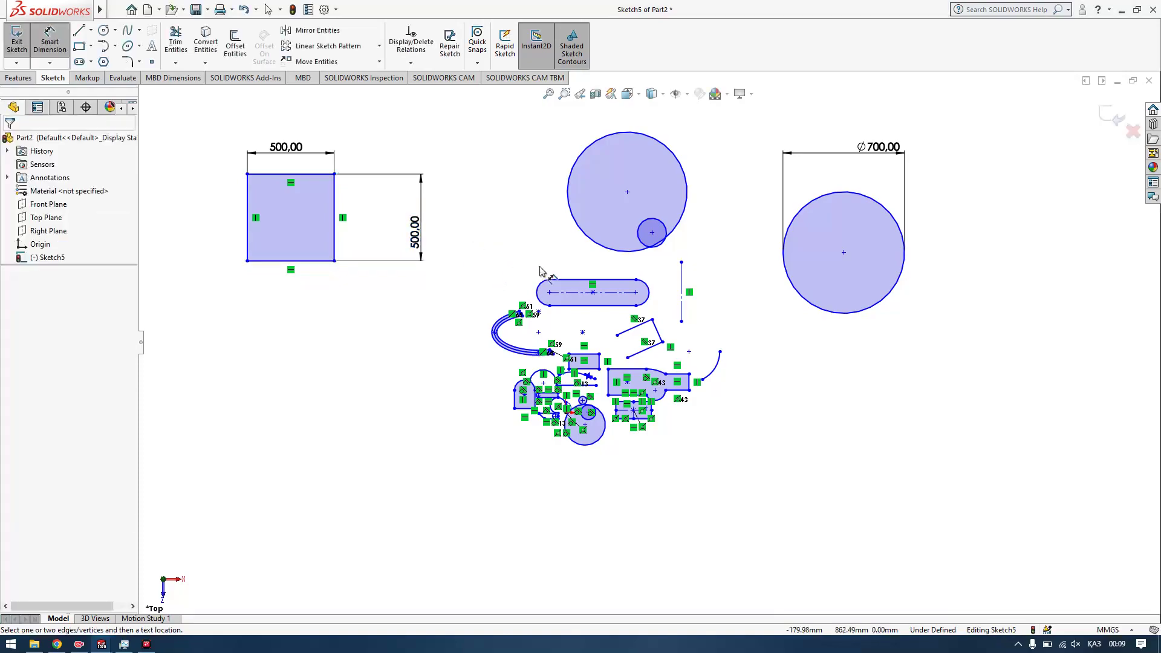
Step: Dimension the slot's centerline length at 500 mm
left_click(567, 294)
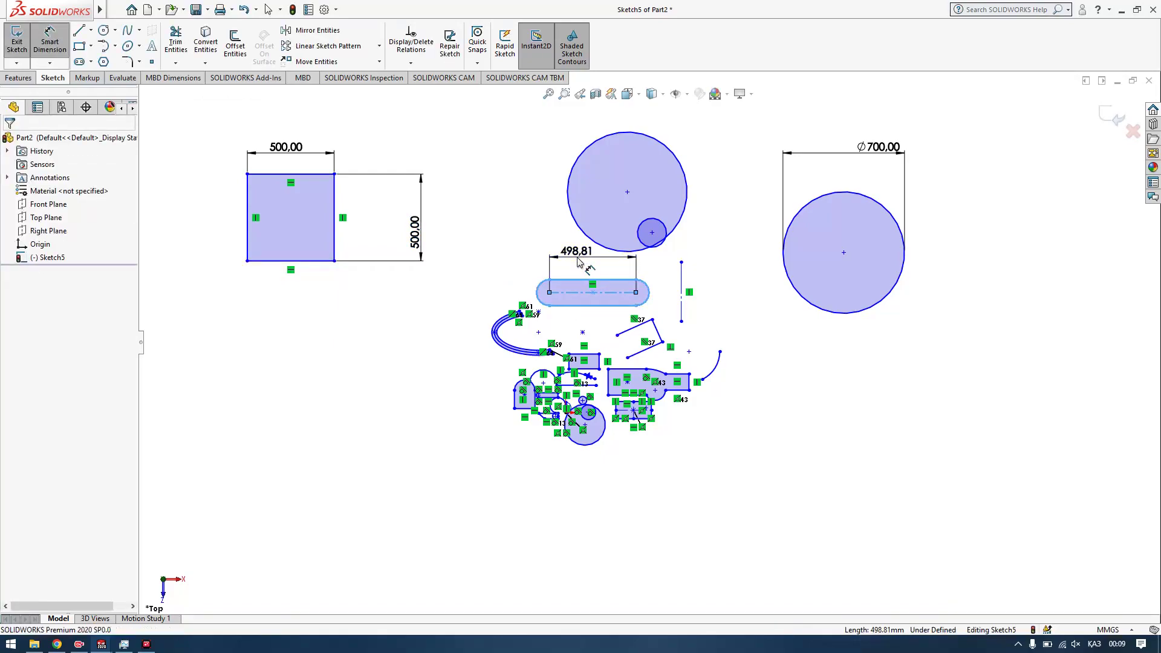
left_click(562, 260)
type("500")
key("Return")
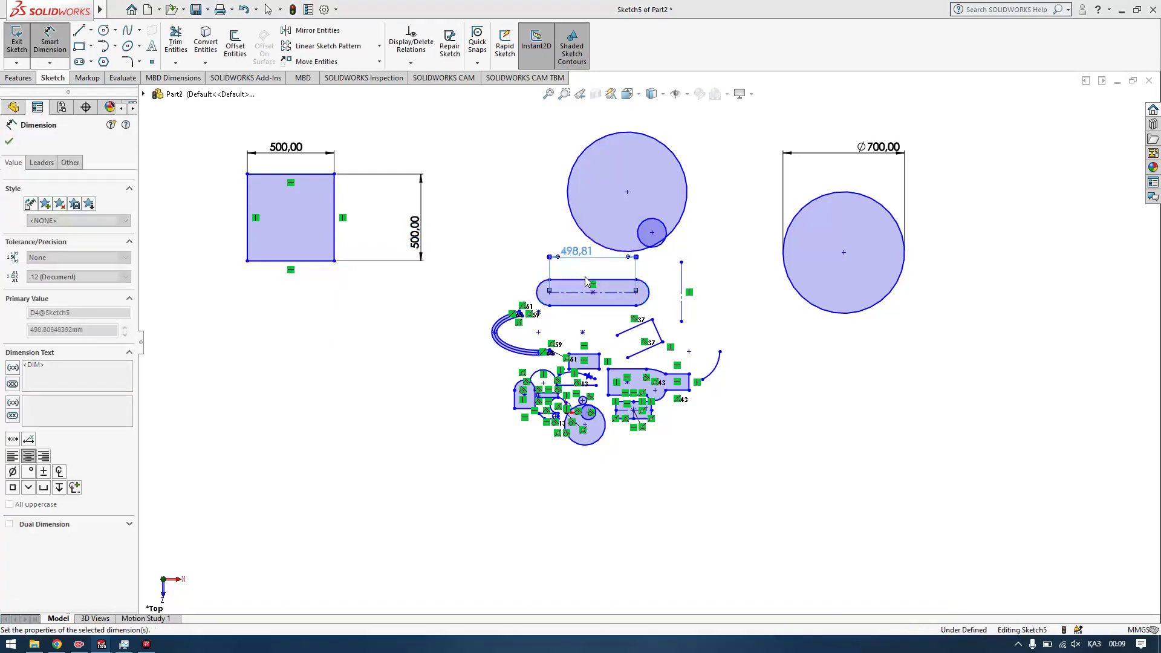
left_click(812, 434)
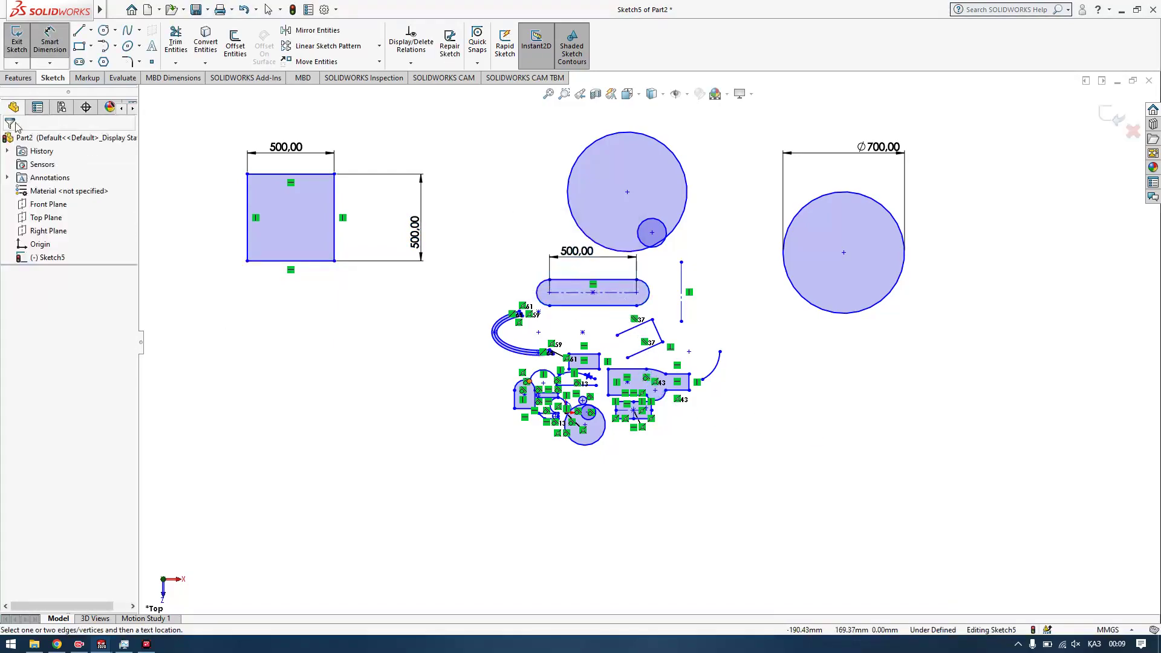